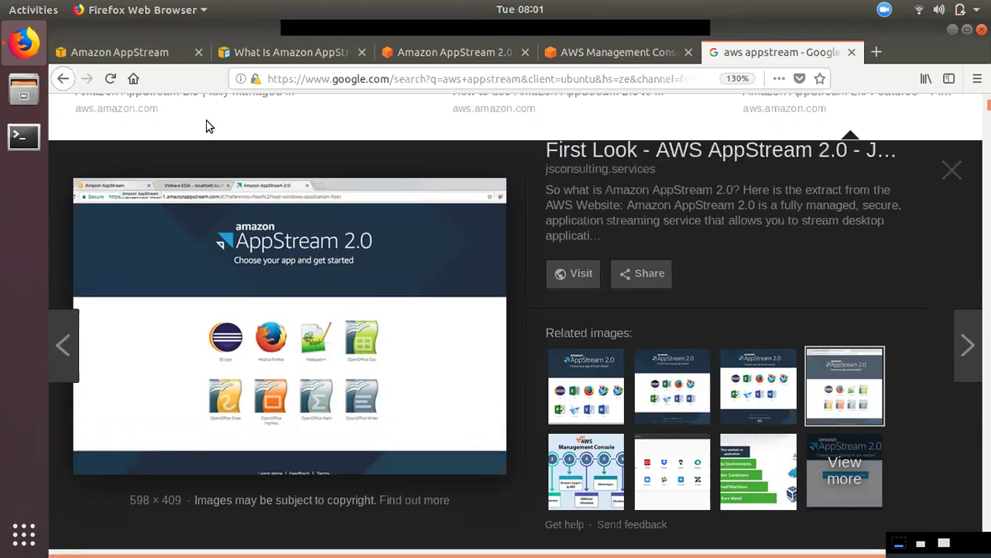
Check the supported regions for AppStream 2.0 and find the service under End User Computing in the AWS console's service list
click(165, 55)
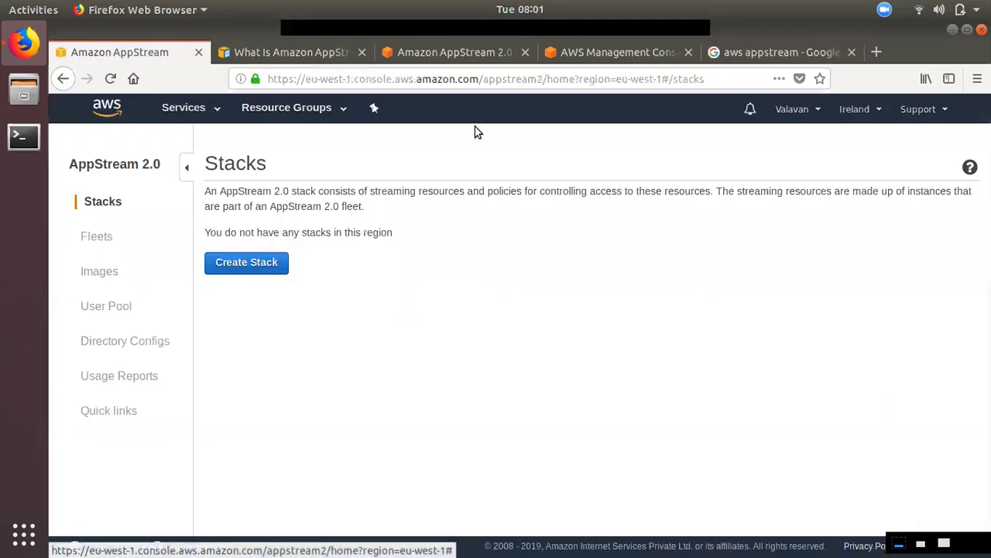
click(570, 52)
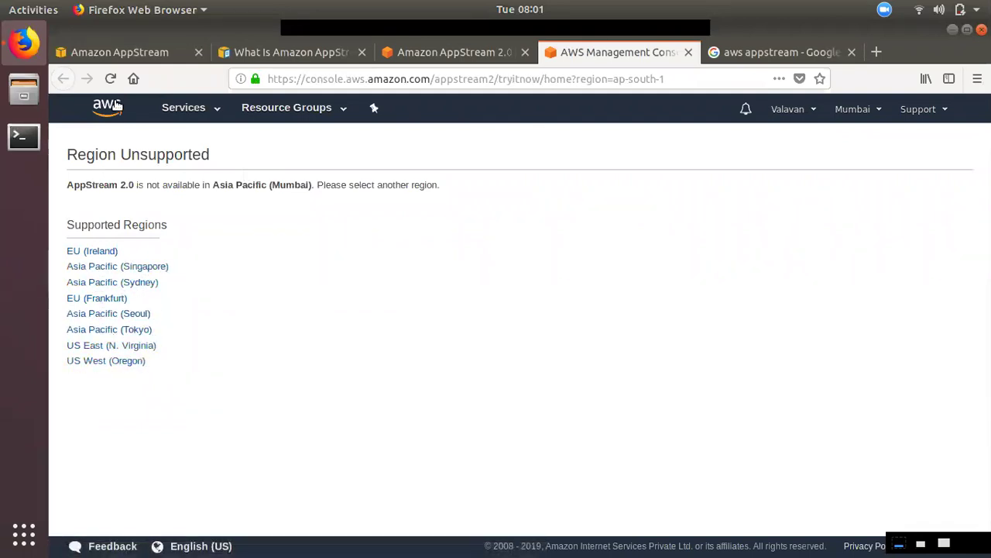
click(144, 52)
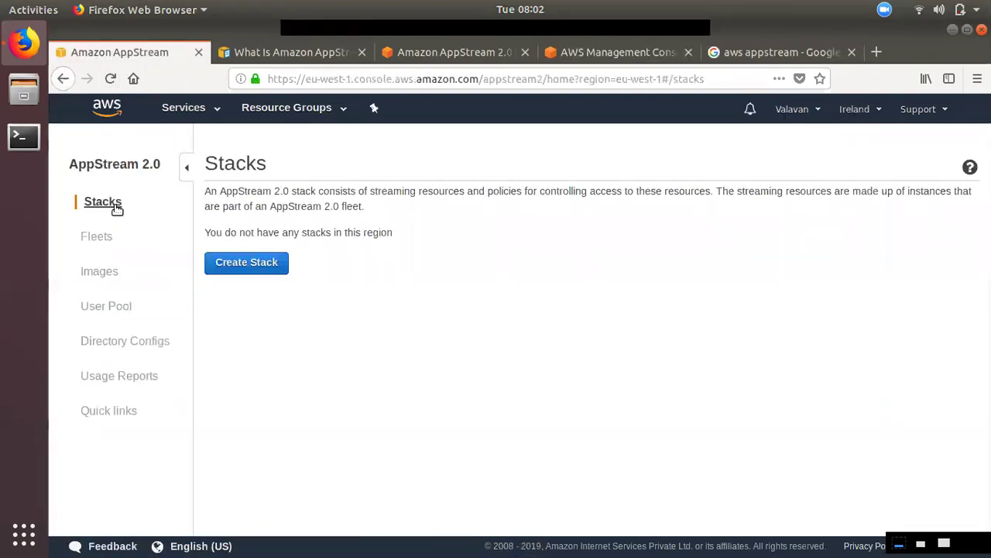
click(189, 108)
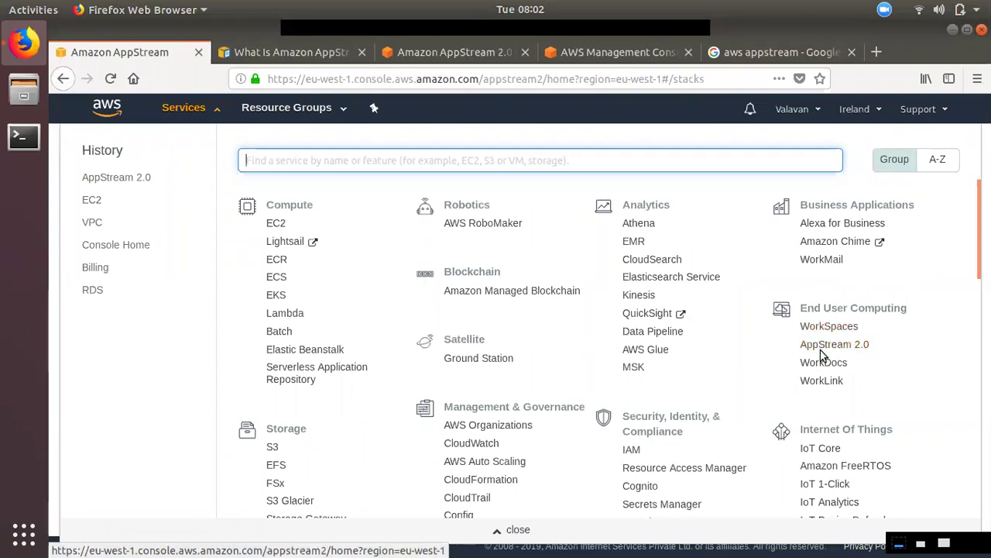
click(221, 116)
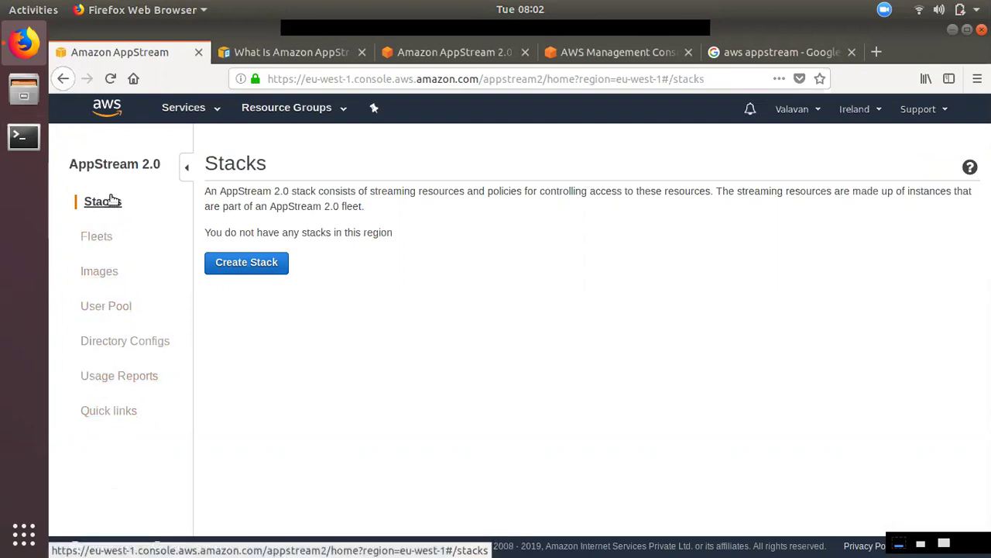
Examine the base images available in the AppStream 2.0 image registry for the Ireland region
click(111, 277)
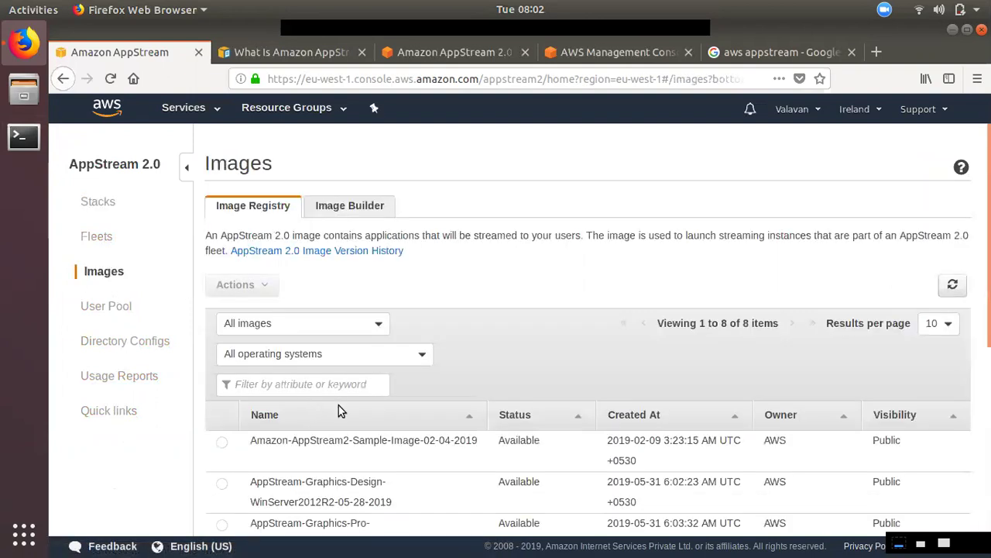
scroll(341, 426, down, 3)
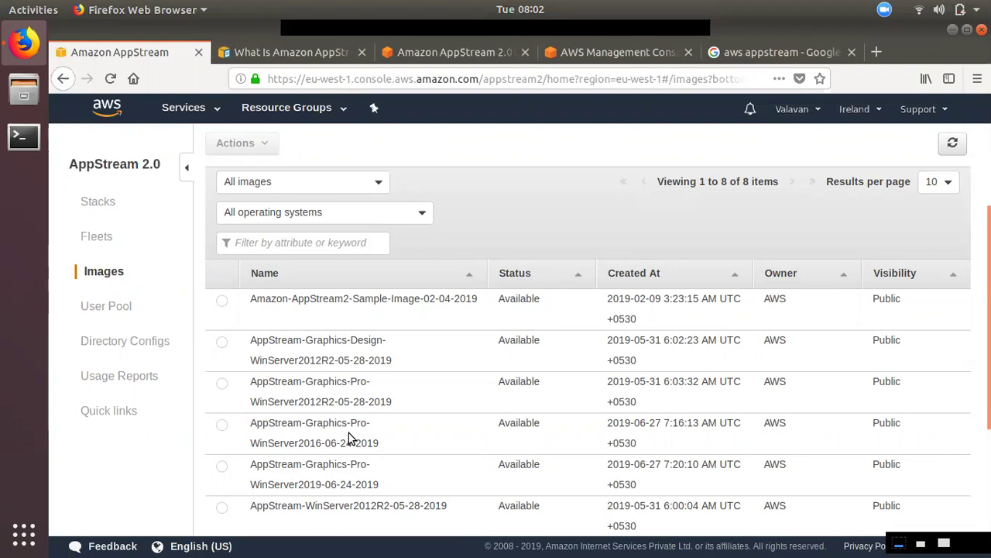
scroll(329, 344, up, 3)
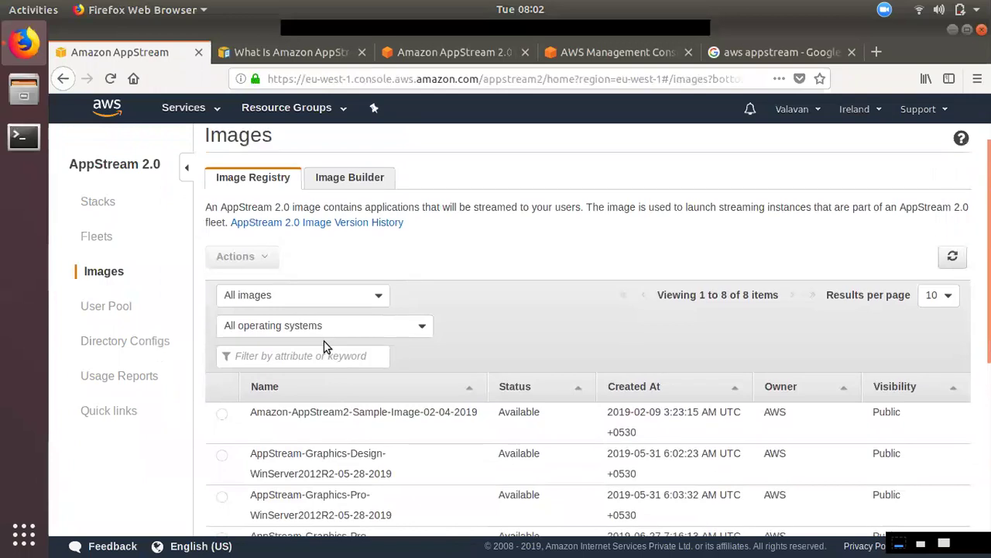
scroll(372, 454, down, 3)
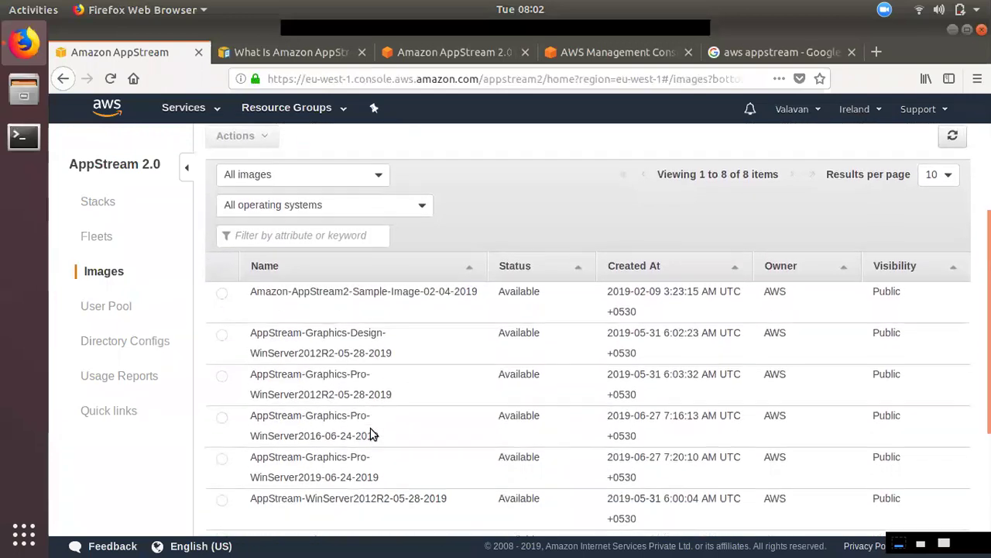
scroll(370, 435, down, 1)
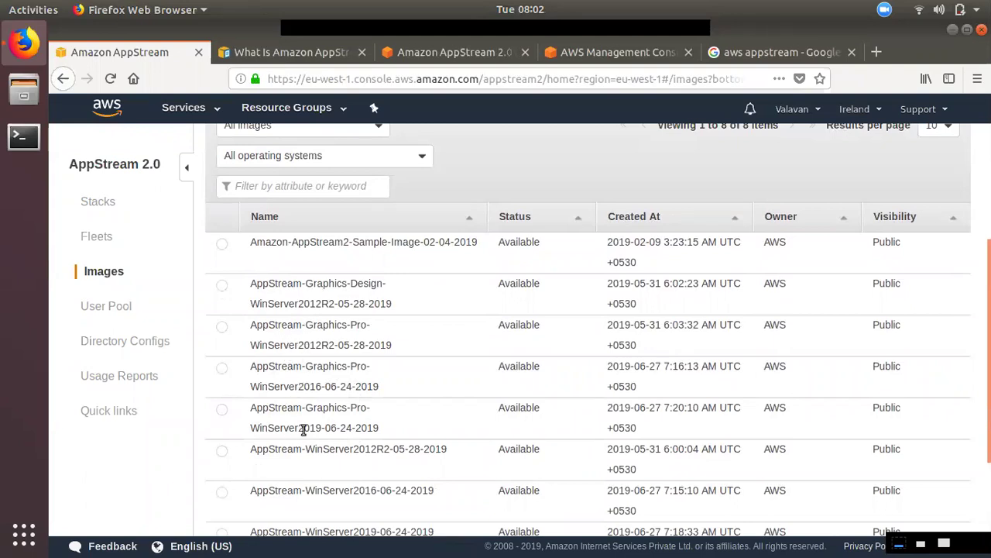
scroll(302, 447, down, 2)
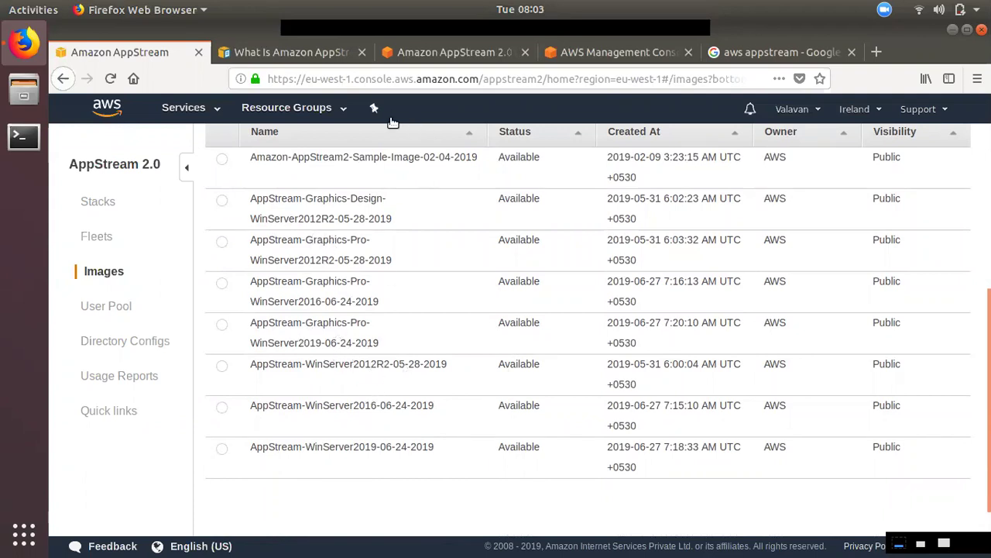
Read the monthly per-user Microsoft RDS SAL fee in the User fees section of the AppStream 2.0 pricing page
click(292, 49)
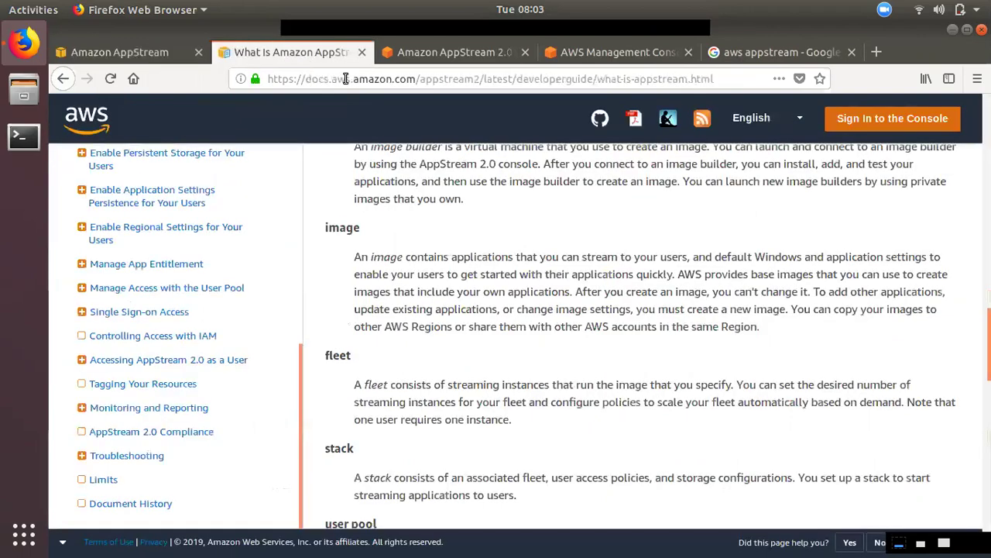
click(390, 55)
scroll(205, 465, down, 5)
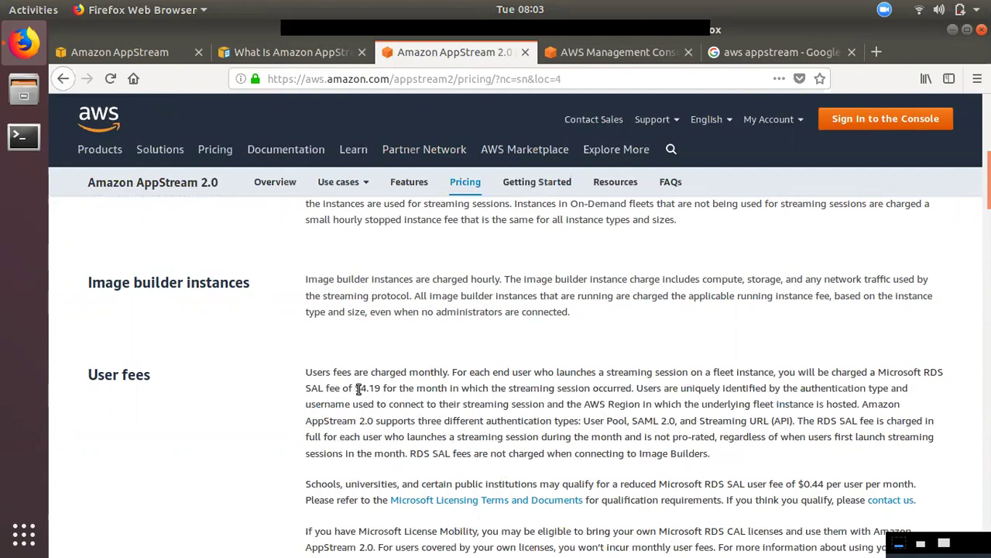
mouse_move(374, 389)
mouse_down()
mouse_move(361, 389)
mouse_move(375, 403)
mouse_move(379, 389)
mouse_up()
drag(356, 388, 384, 389)
click(375, 418)
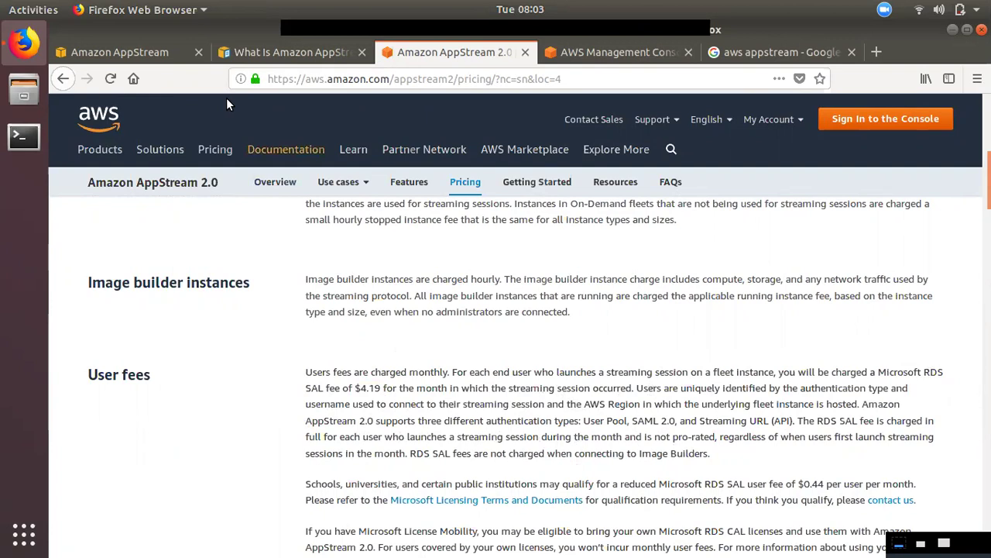
Examine the base images offered when launching an image builder in the AppStream 2.0 console, and leave the wizard without launching
click(126, 53)
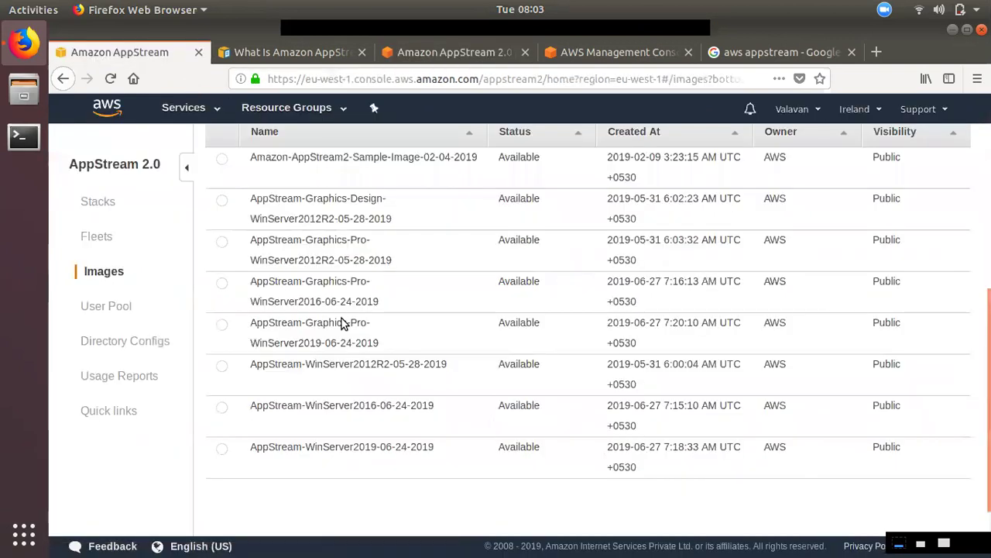
scroll(380, 252, up, 3)
scroll(381, 306, up, 3)
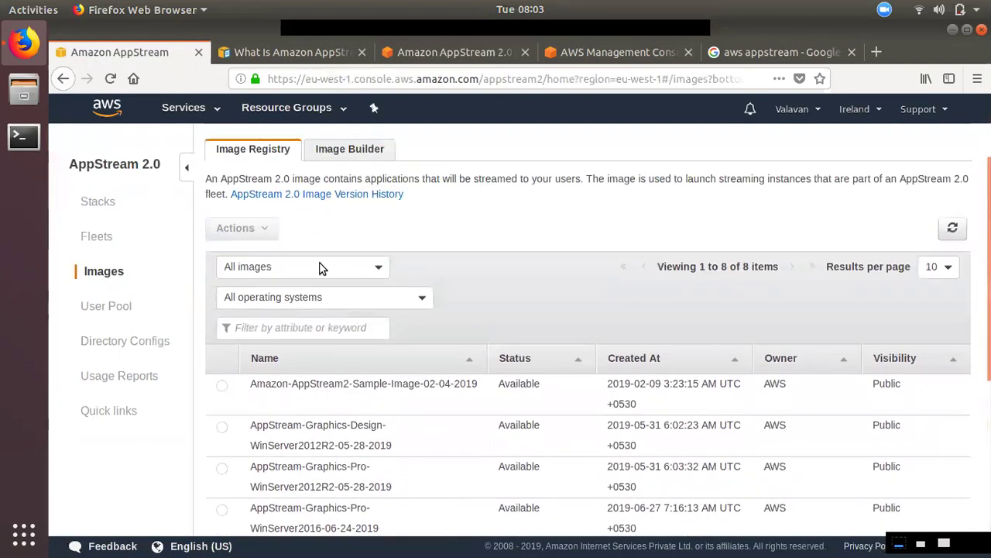
click(353, 149)
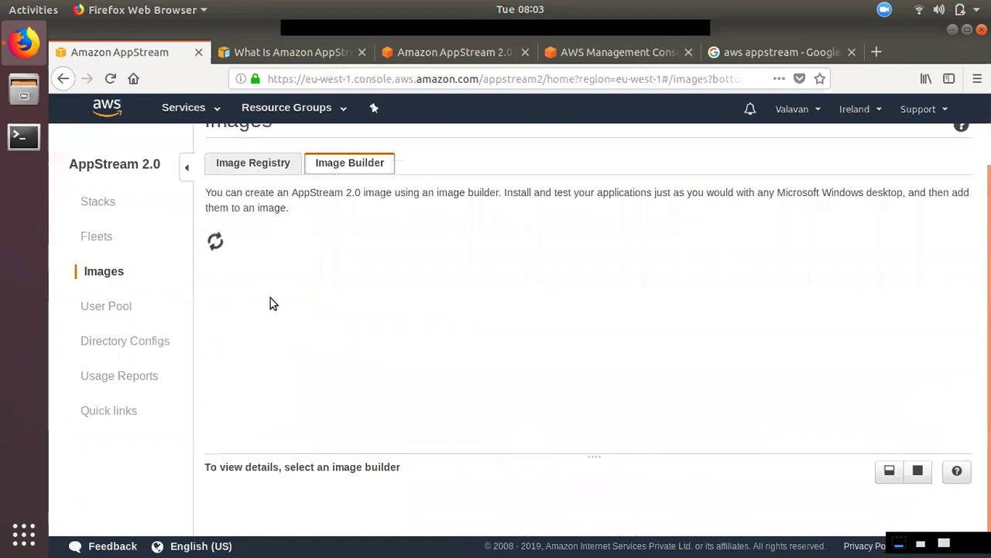
click(297, 275)
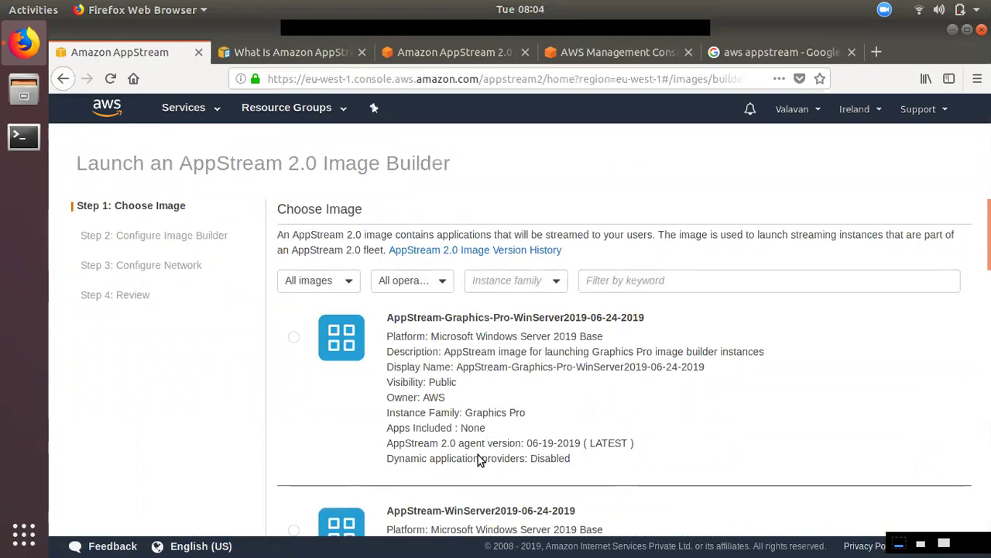
scroll(620, 418, down, 10)
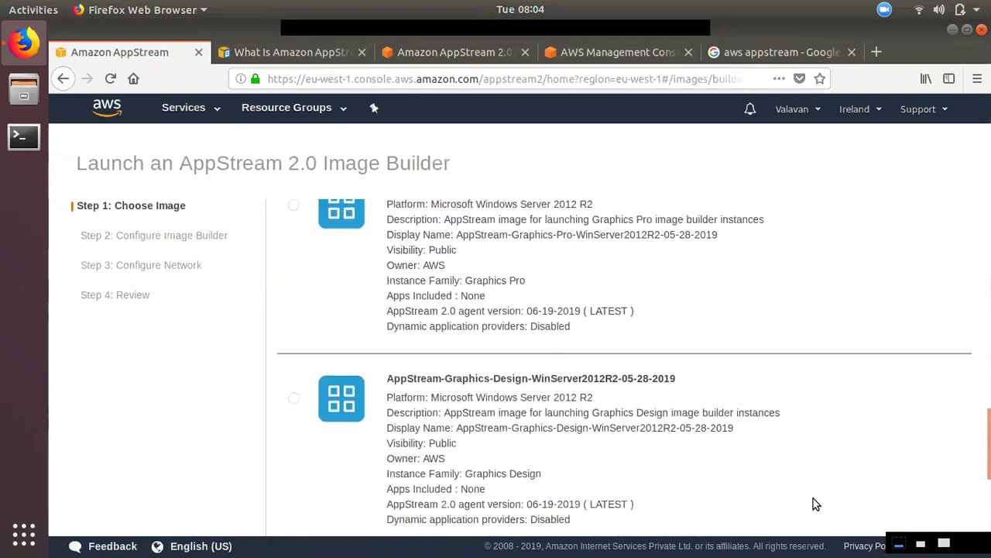
scroll(813, 504, down, 3)
click(885, 512)
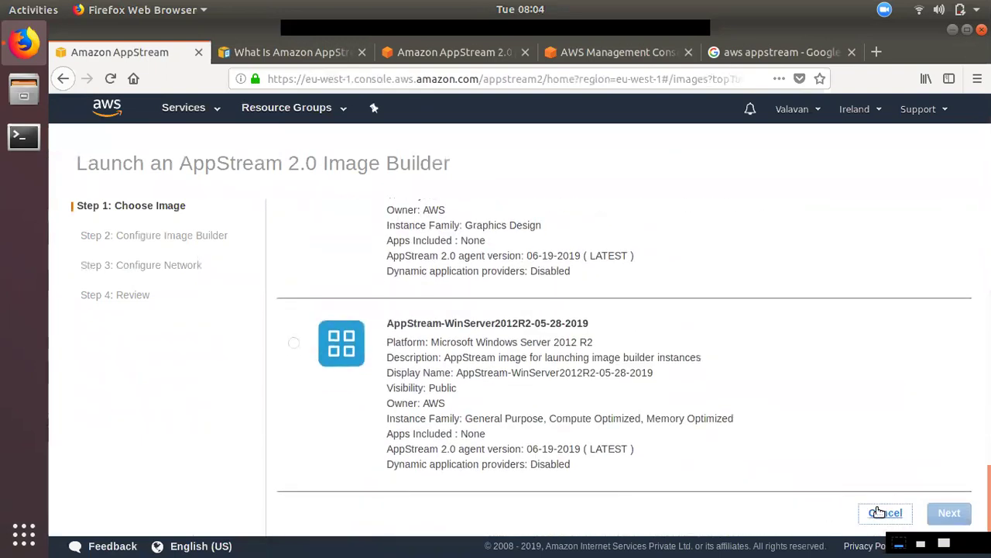
Compare the image registry's list of base images with the Image Builder page
click(238, 211)
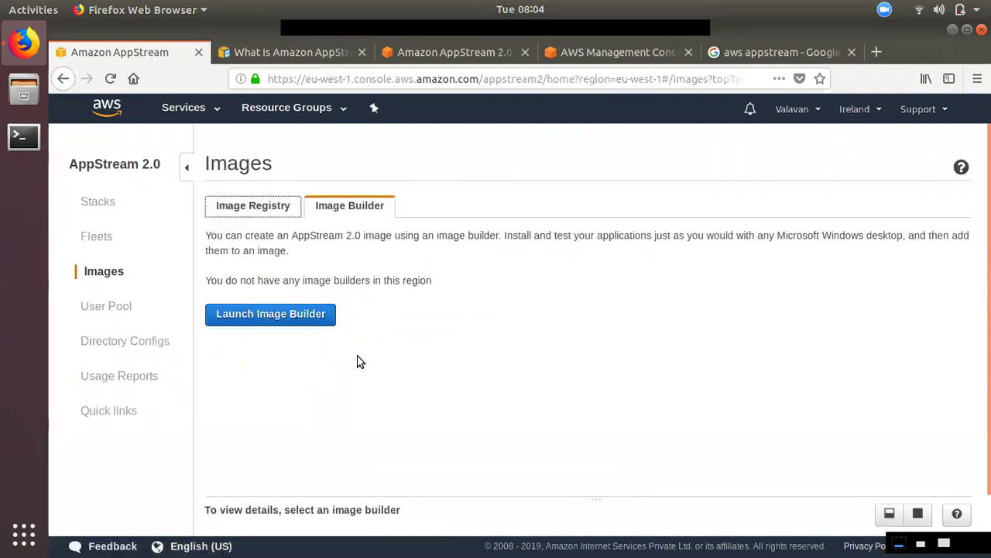
scroll(341, 423, down, 2)
scroll(350, 428, down, 3)
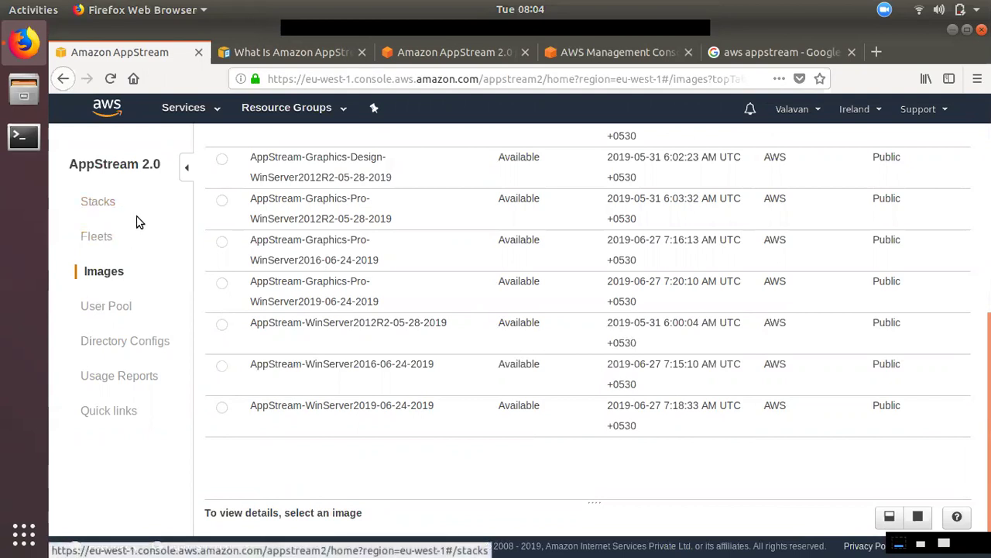
scroll(387, 401, up, 2)
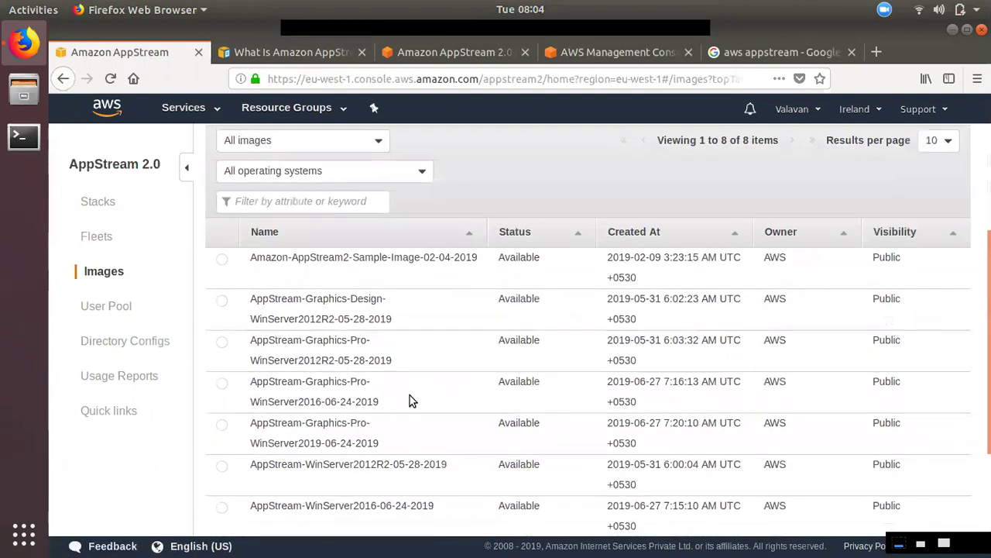
scroll(411, 401, up, 3)
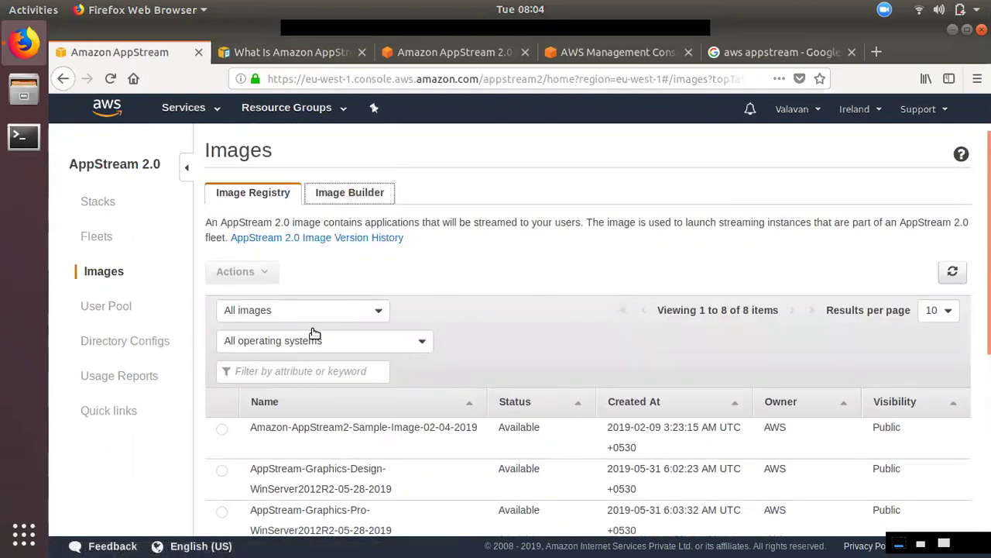
click(353, 196)
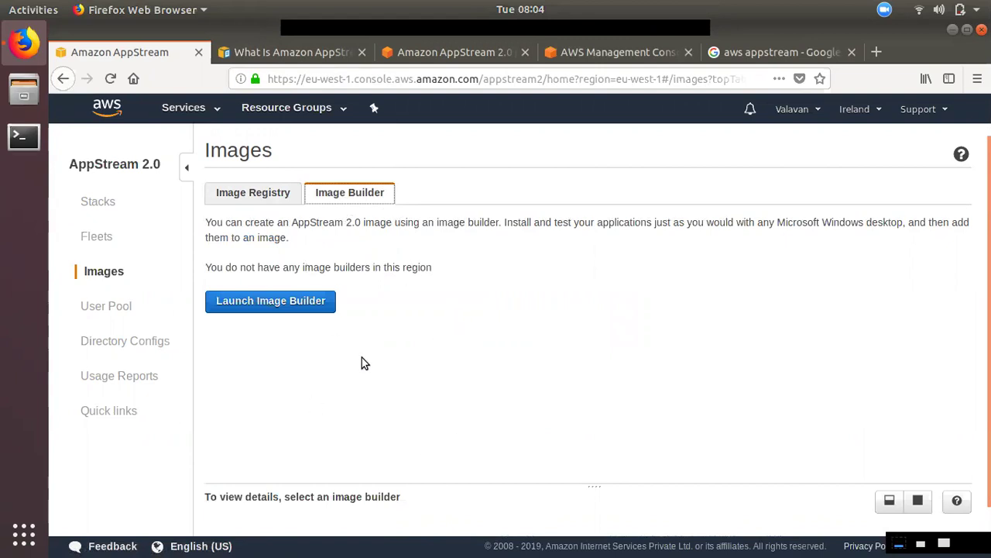
click(261, 198)
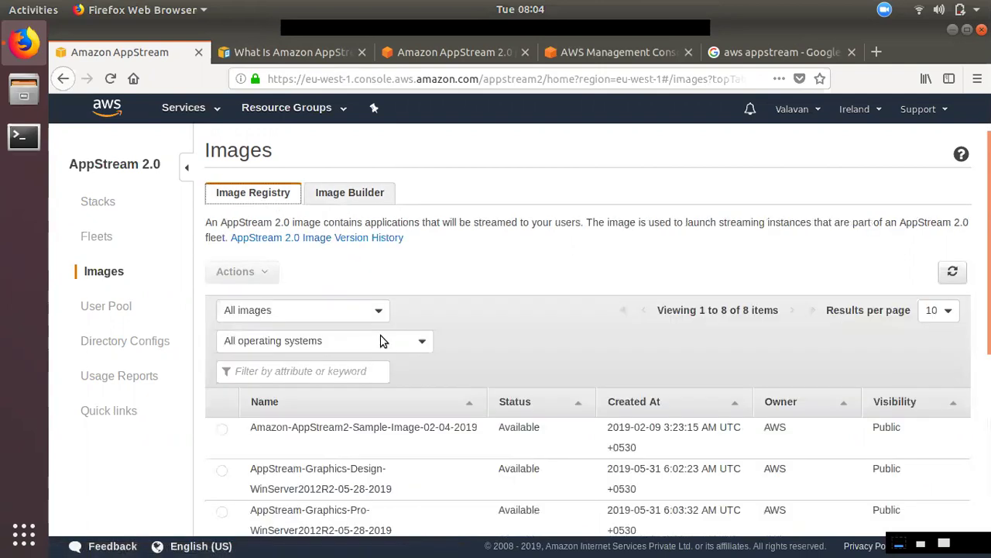
Review how image builder and fleet instances are charged on the pricing page, and check the image and fleet definitions in the documentation
click(427, 56)
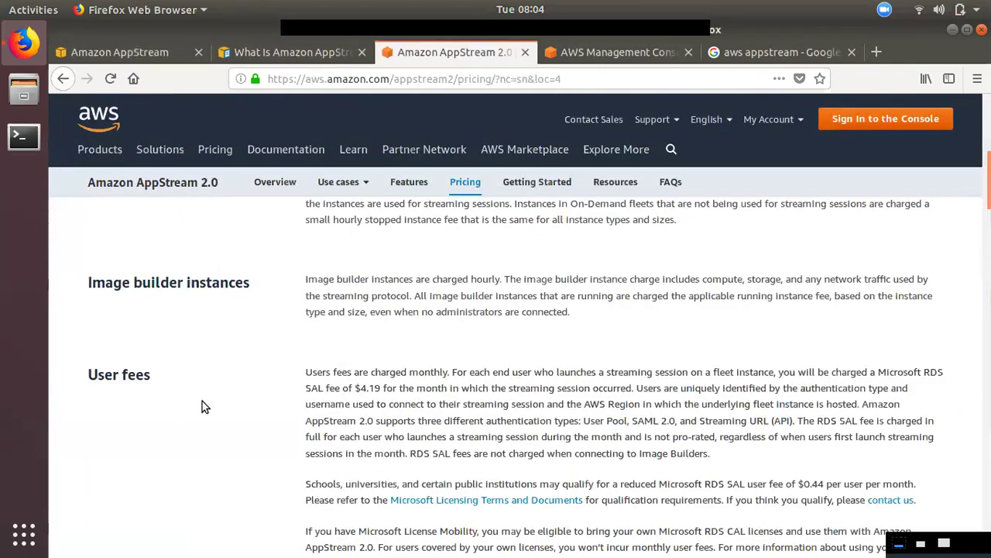
scroll(319, 425, up, 3)
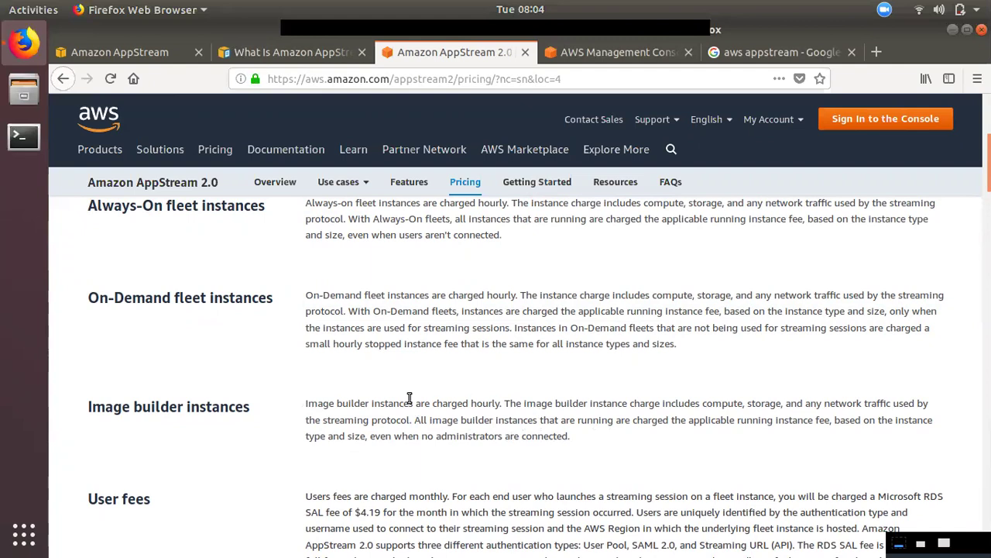
drag(543, 437, 304, 435)
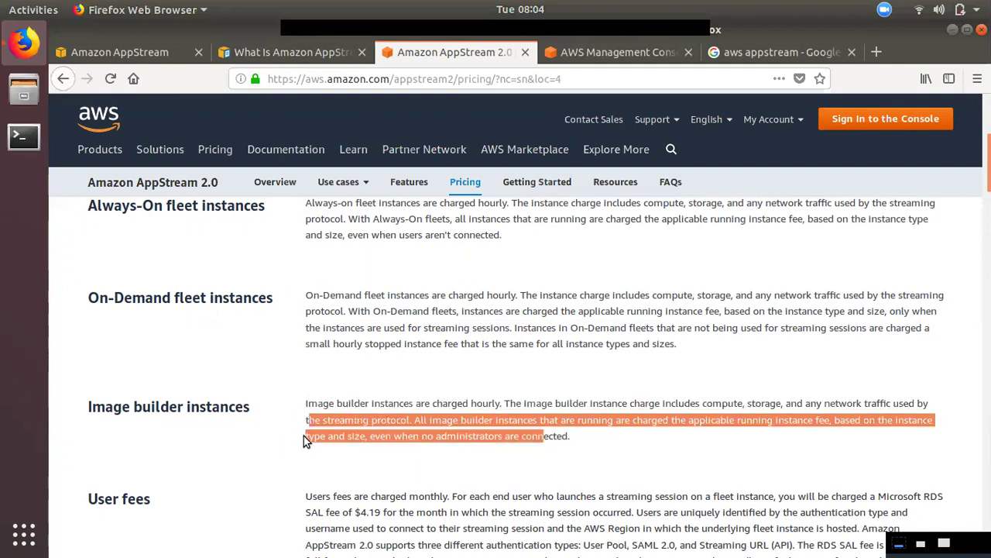
scroll(329, 422, down, 4)
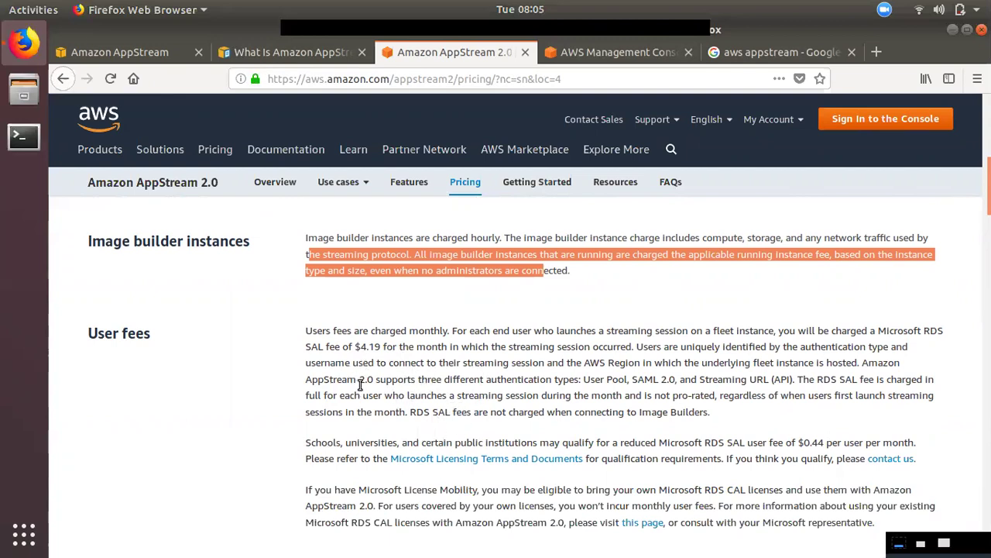
scroll(357, 388, up, 4)
scroll(387, 274, up, 3)
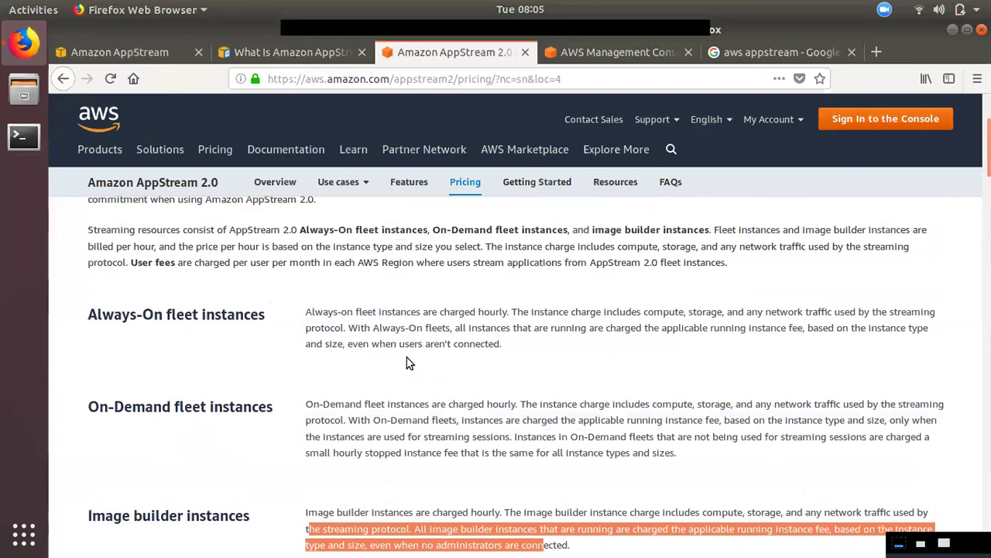
click(264, 54)
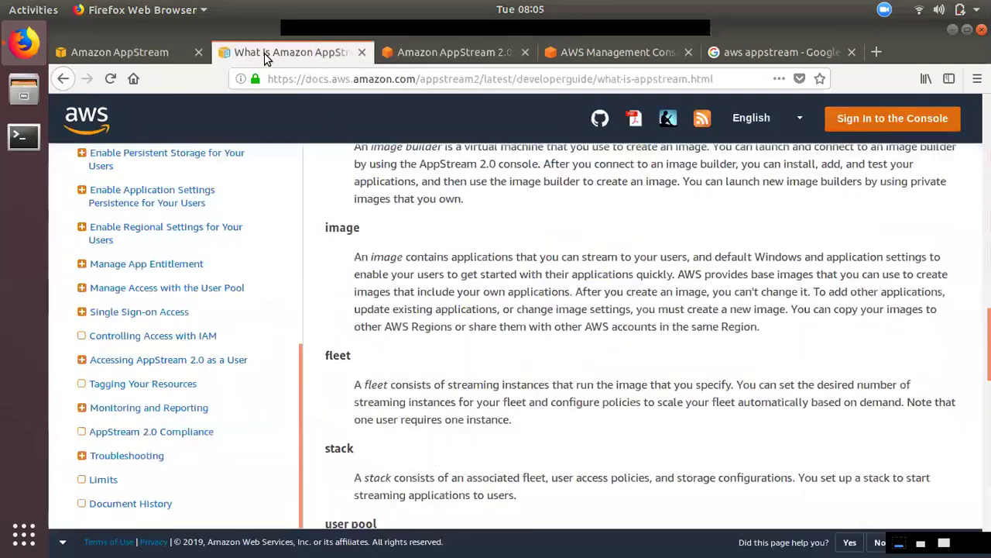
Start creating a new fleet in the AppStream 2.0 console for the Ireland region
click(159, 56)
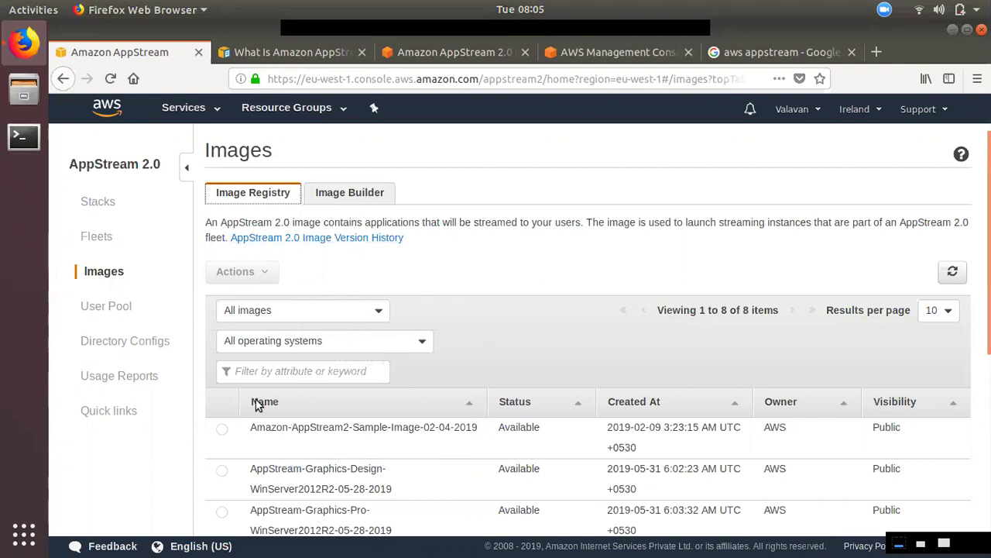
click(92, 238)
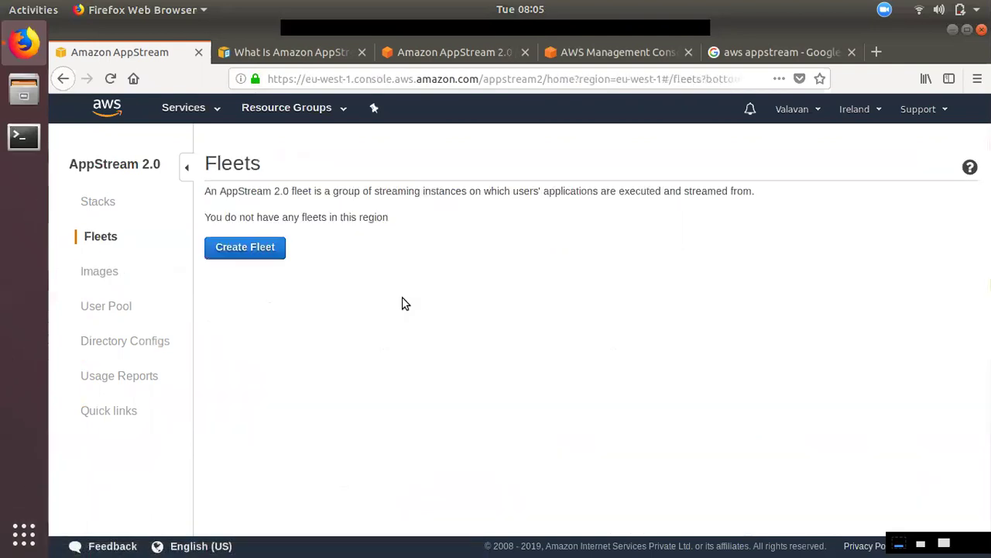
click(262, 250)
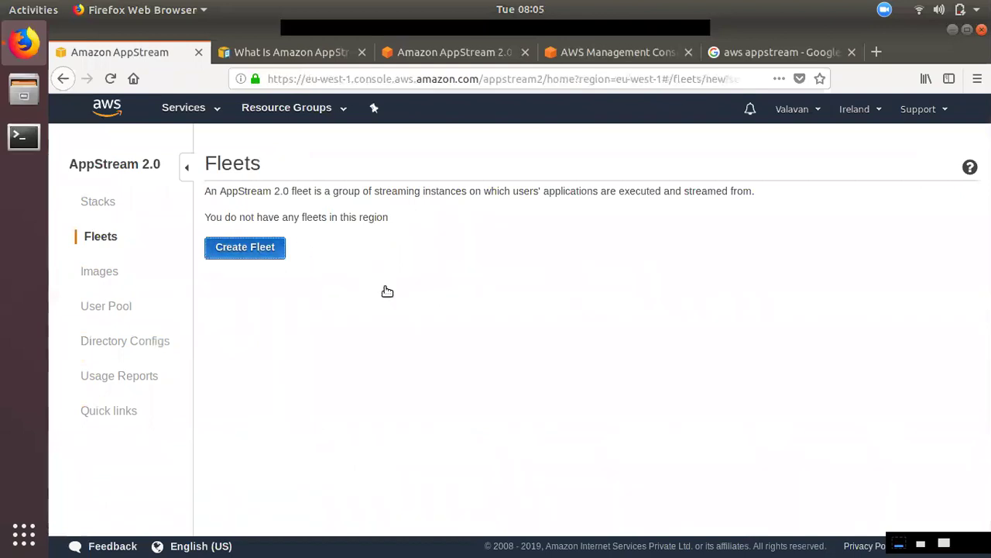
Name the new fleet demoflee, leave the display name, description and tags empty, and continue to the image selection
click(547, 254)
text(demoflee)
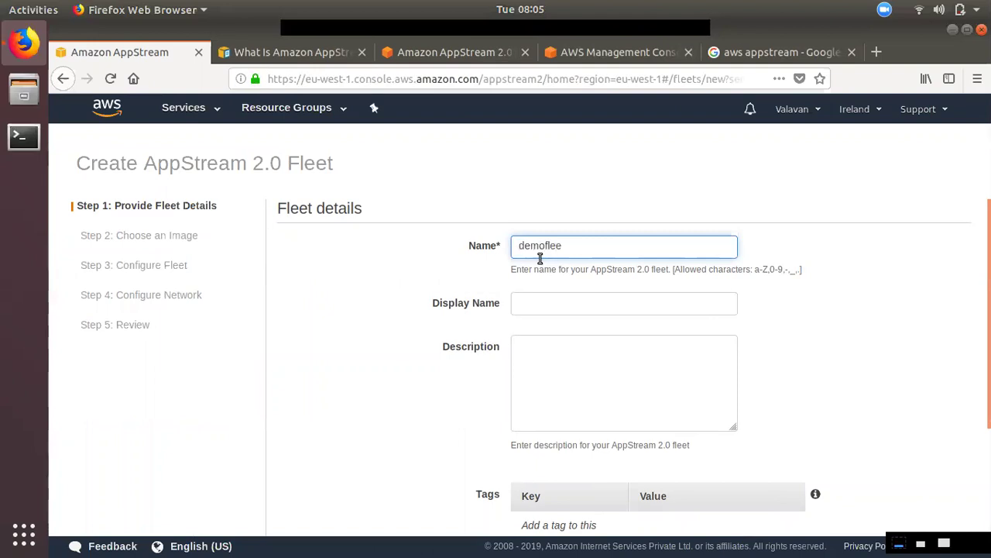
scroll(580, 354, down, 4)
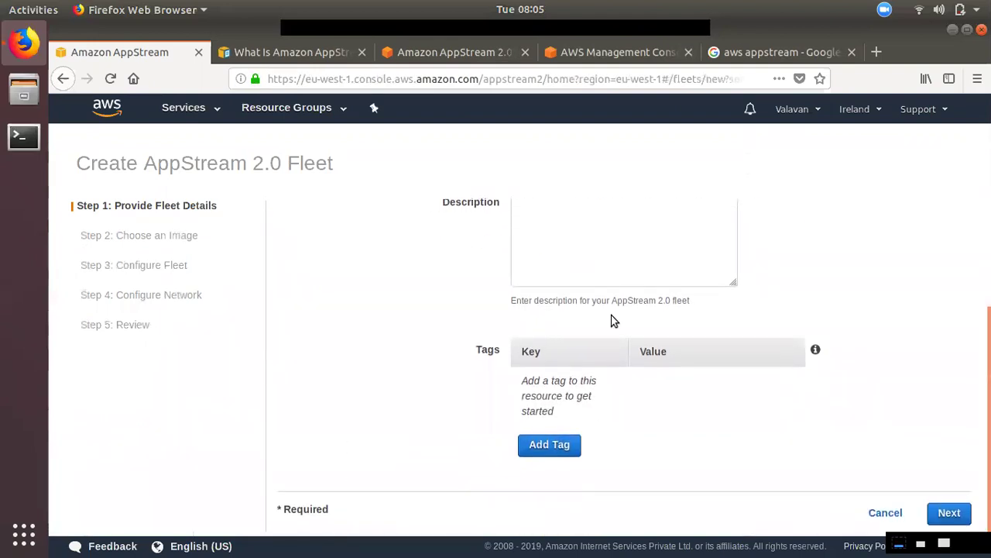
scroll(583, 330, up, 3)
scroll(625, 396, down, 3)
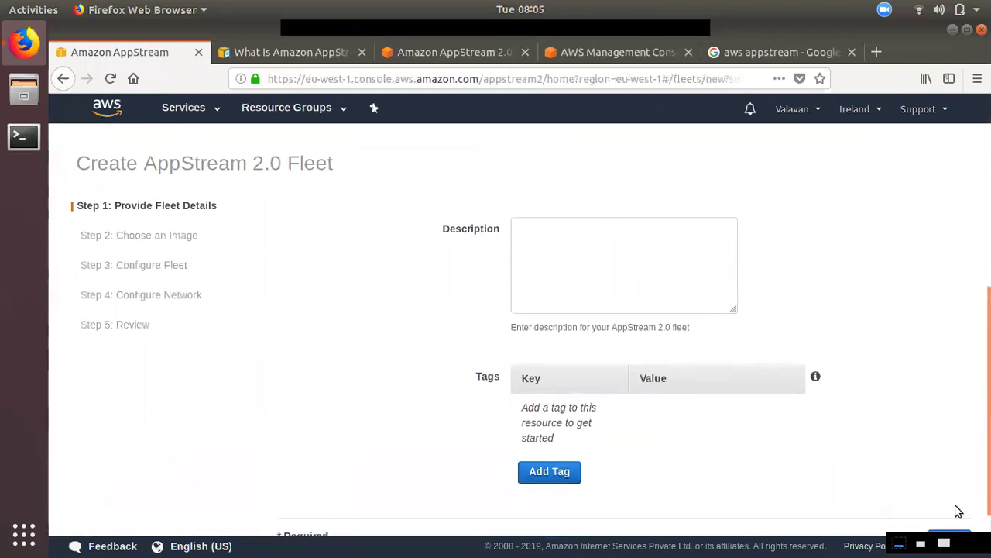
scroll(958, 511, down, 1)
click(949, 512)
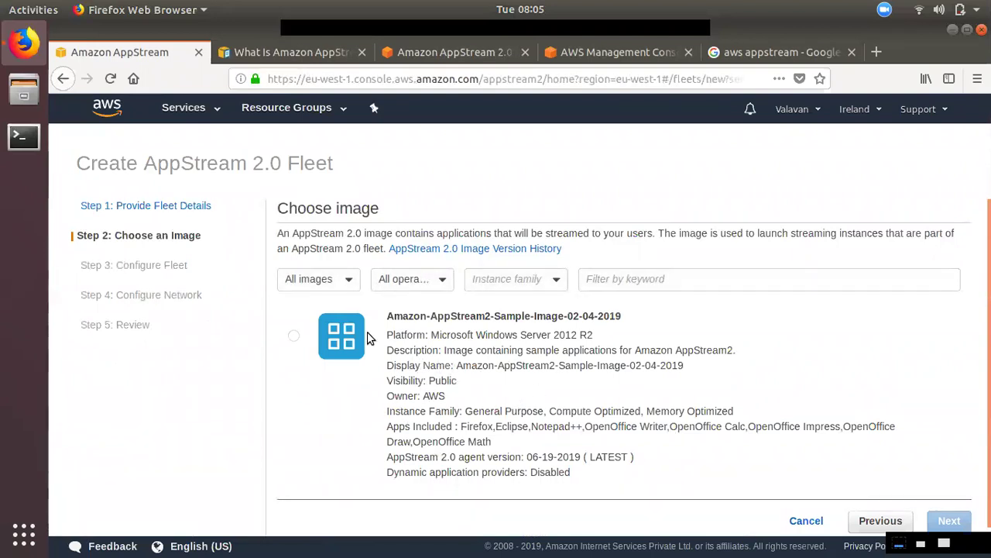
Choose the Amazon-AppStream2-Sample-Image-02-04-2019 image for the fleet and the General Purpose stream.standard.medium instance type
click(294, 340)
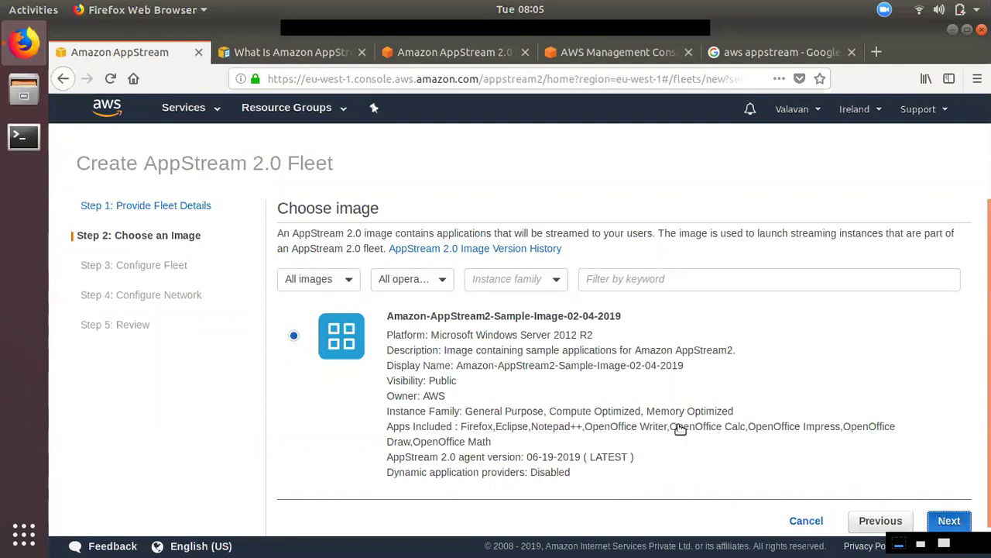
scroll(605, 433, down, 2)
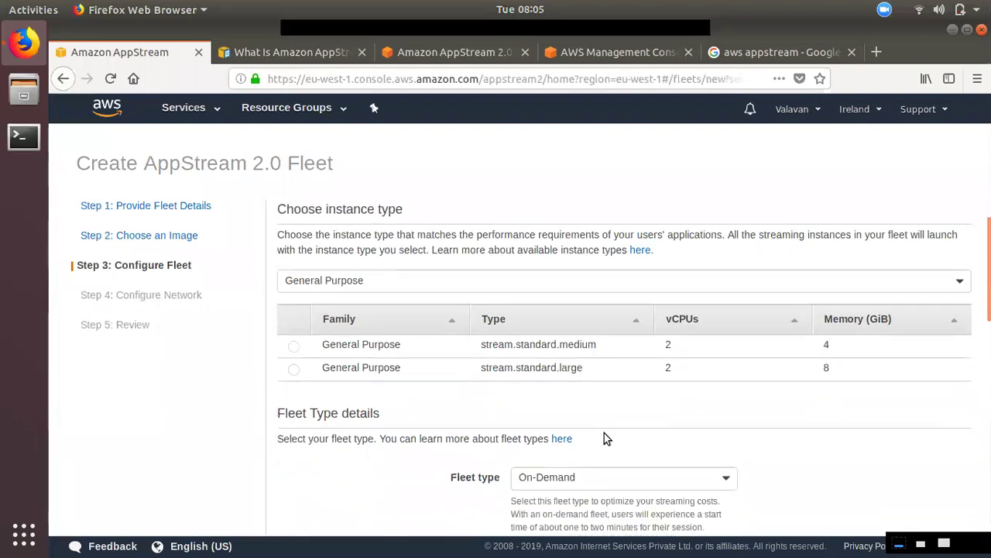
scroll(604, 439, down, 1)
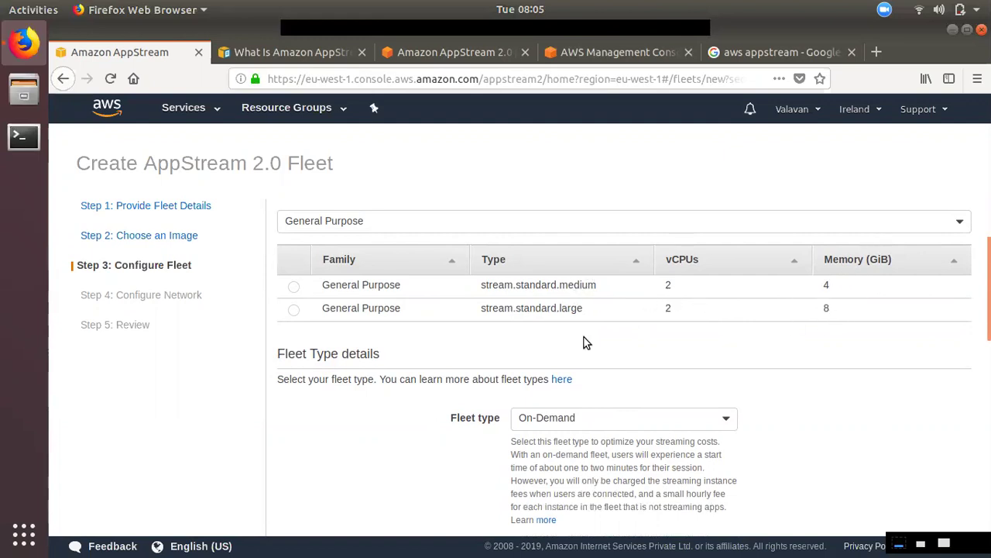
click(293, 286)
Compare the descriptions of the On-Demand and Always-On fleet types, and set the fleet type to Always-On
scroll(403, 426, down, 3)
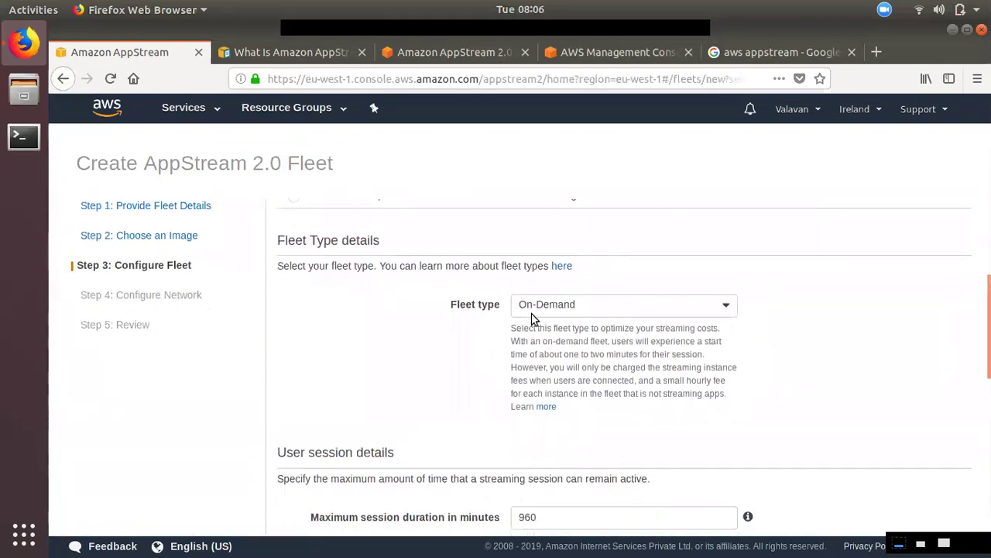
click(532, 310)
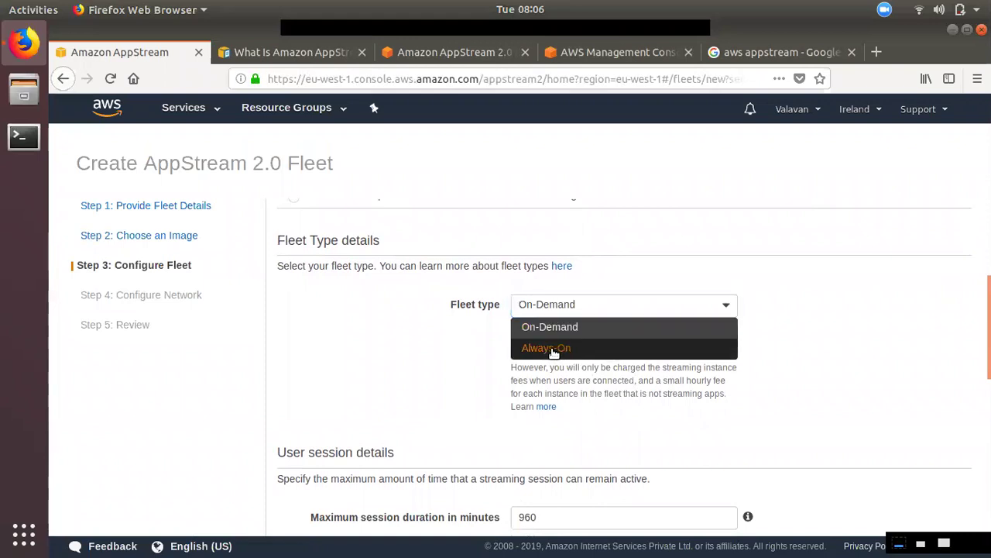
click(552, 349)
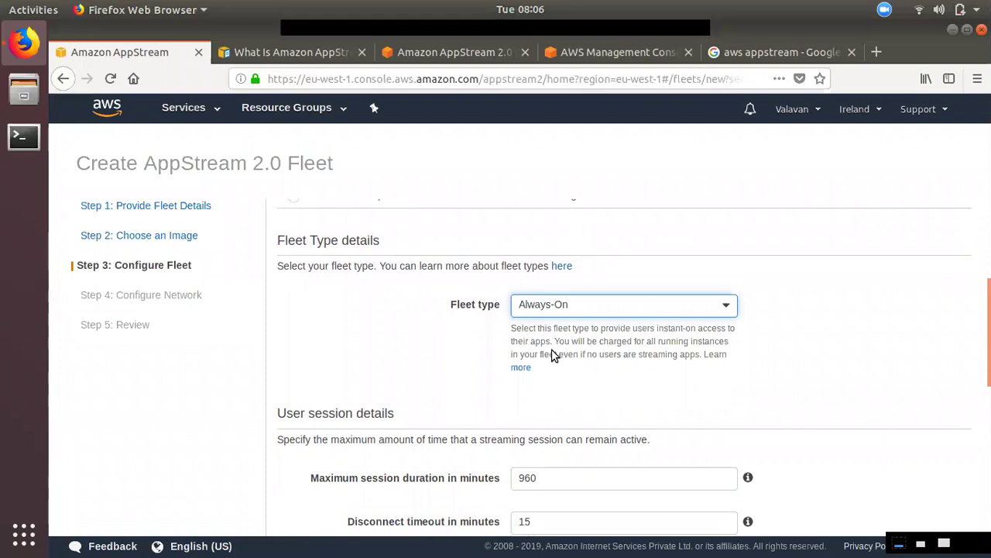
scroll(554, 355, up, 3)
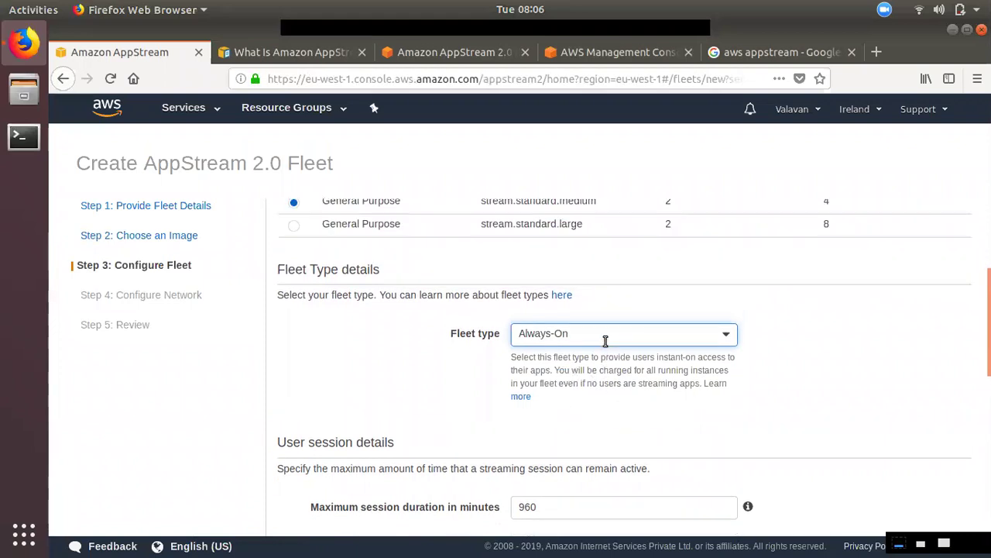
scroll(573, 442, down, 2)
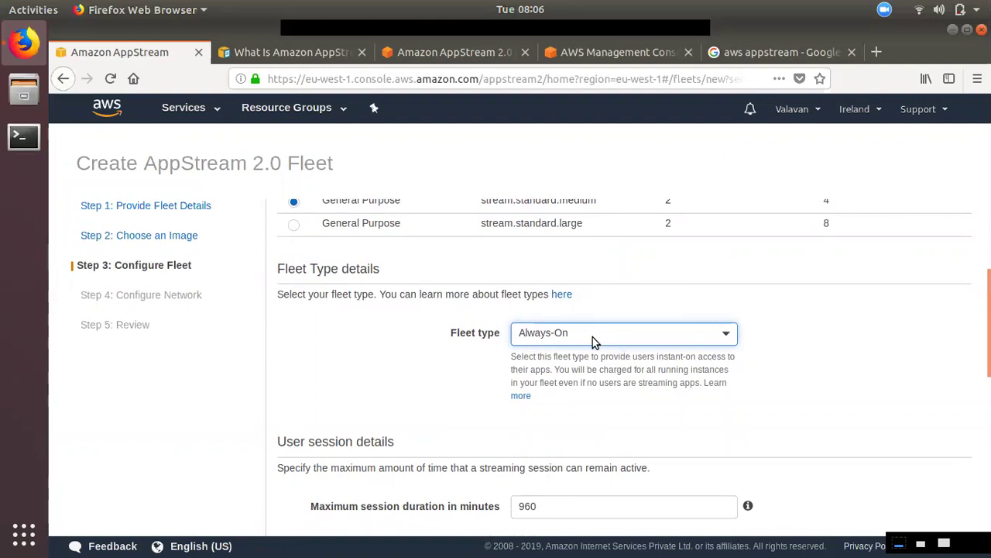
click(561, 336)
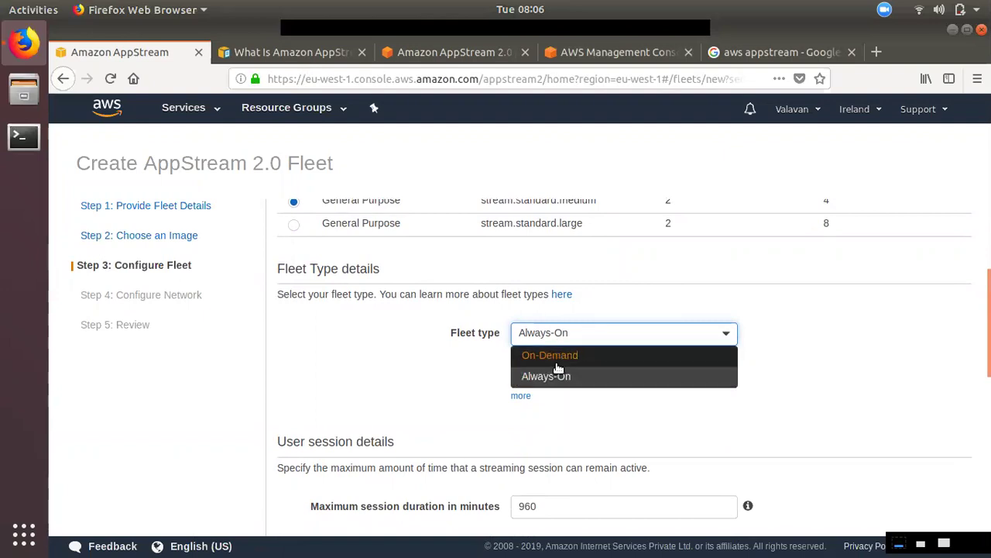
click(562, 358)
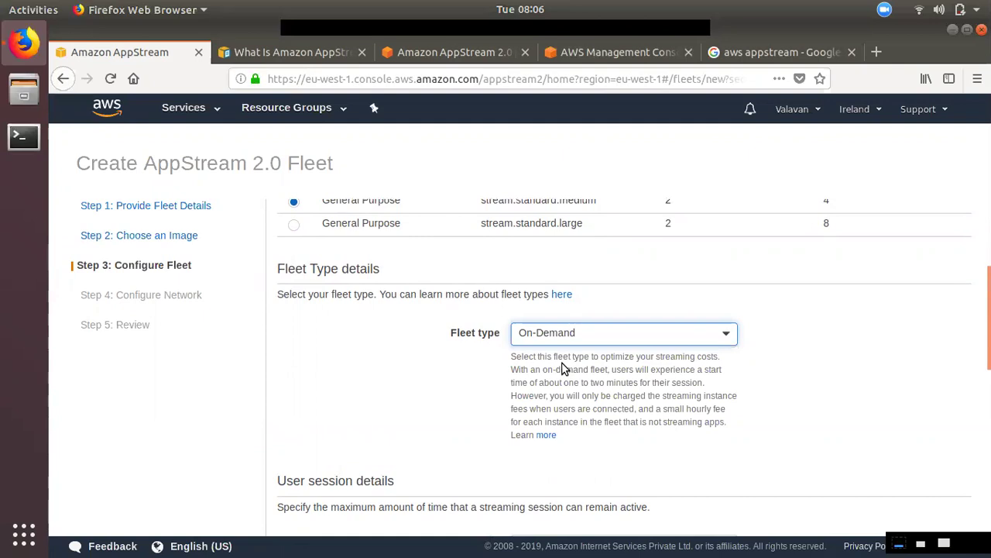
click(597, 336)
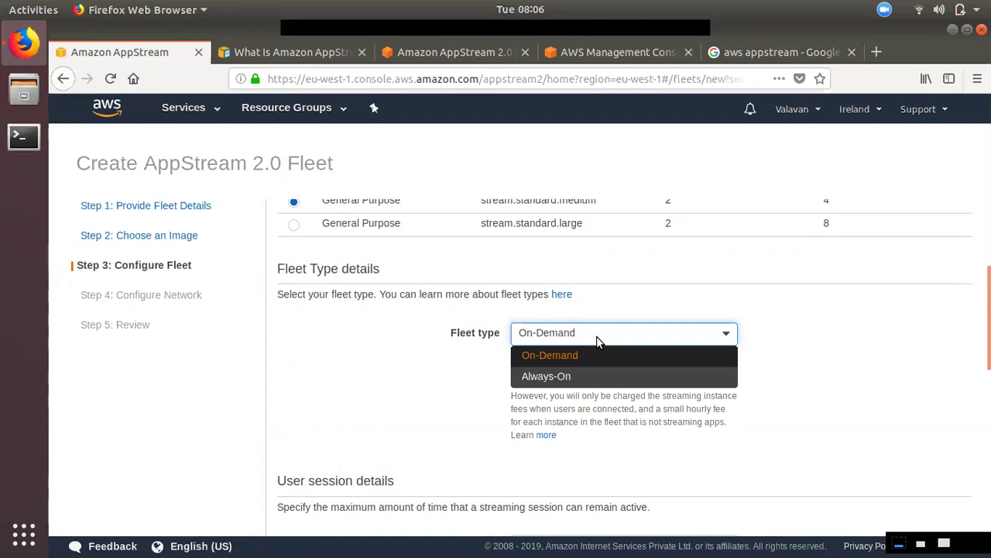
click(574, 375)
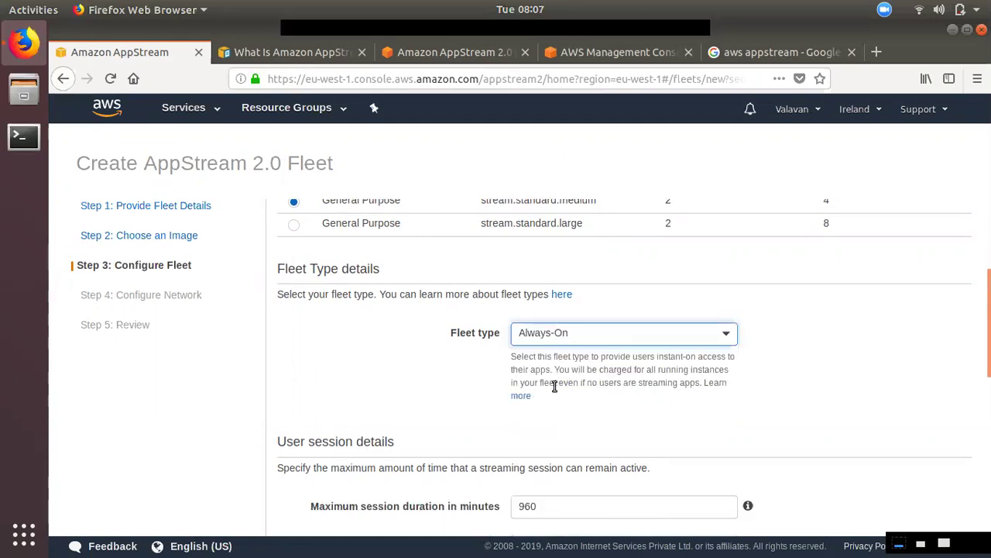
Examine the user session settings for maximum session duration, disconnect timeout and idle disconnect timeout
scroll(535, 425, down, 3)
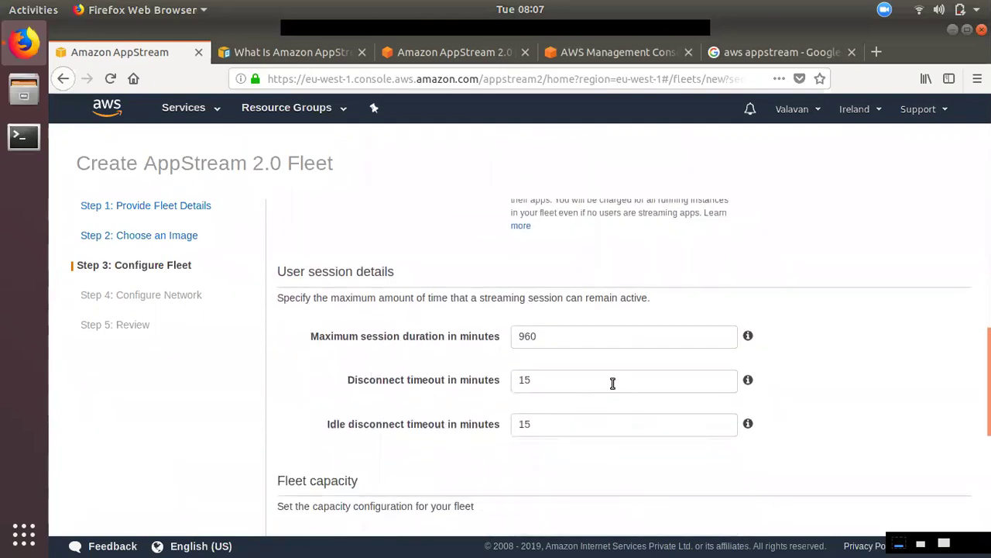
click(478, 333)
key(ctrl+a)
key(Tab)
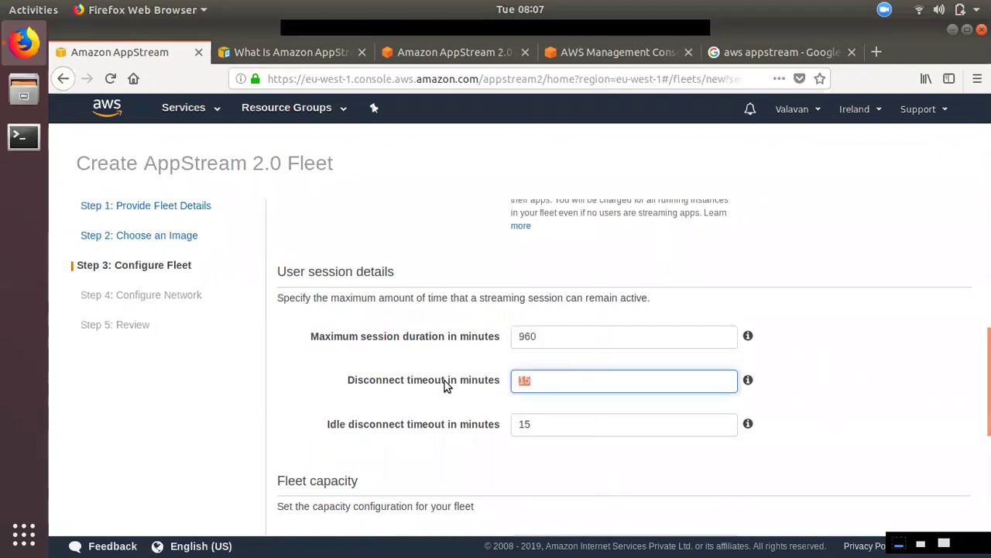
key(Tab)
key(shift+Tab)
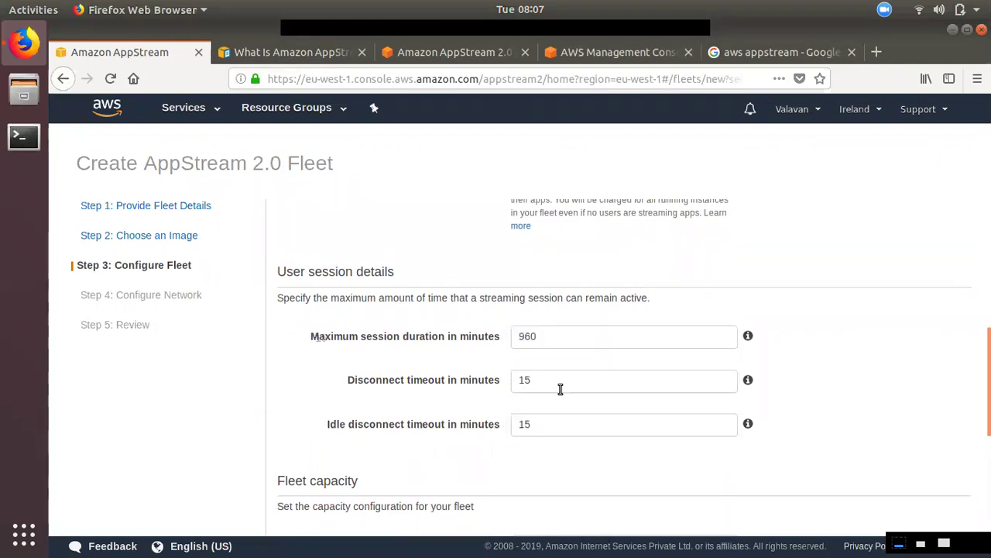
click(542, 423)
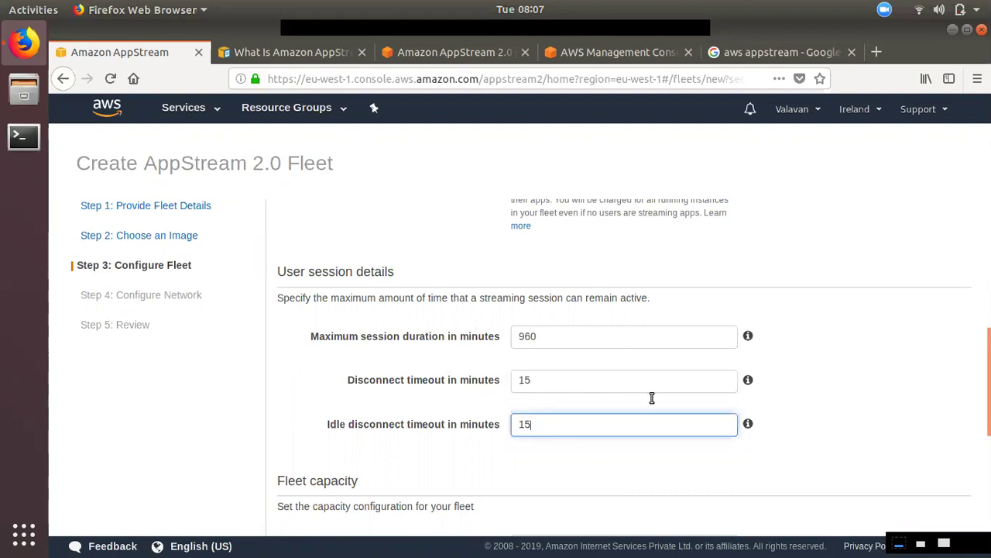
Examine the fleet's minimum and maximum capacity settings and their descriptions
scroll(454, 414, down, 5)
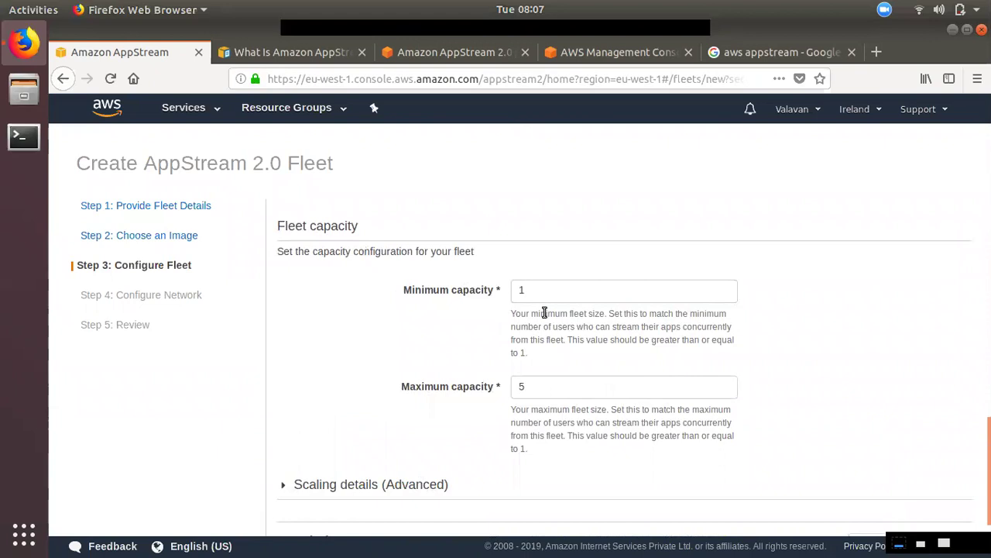
key(Tab)
key(Tab)
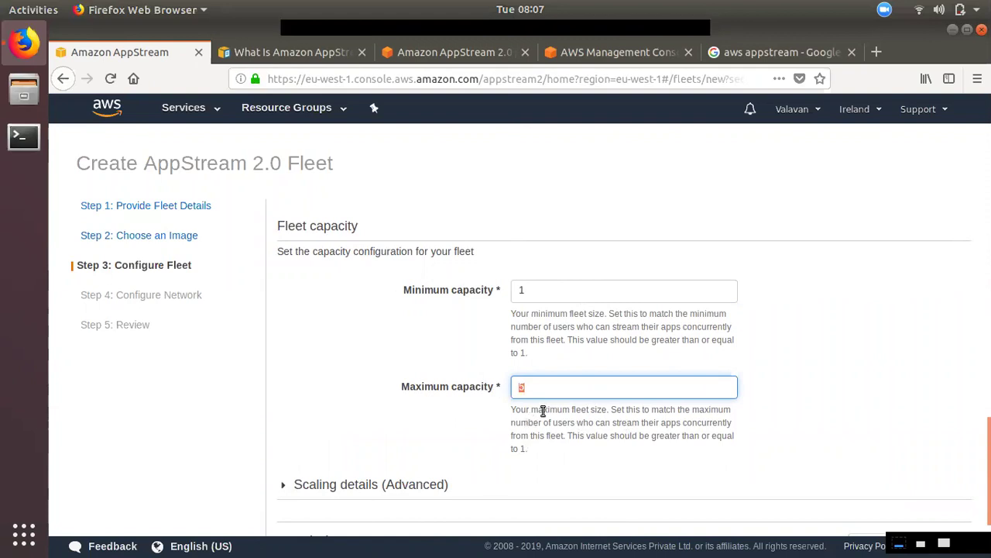
scroll(553, 392, up, 3)
click(553, 436)
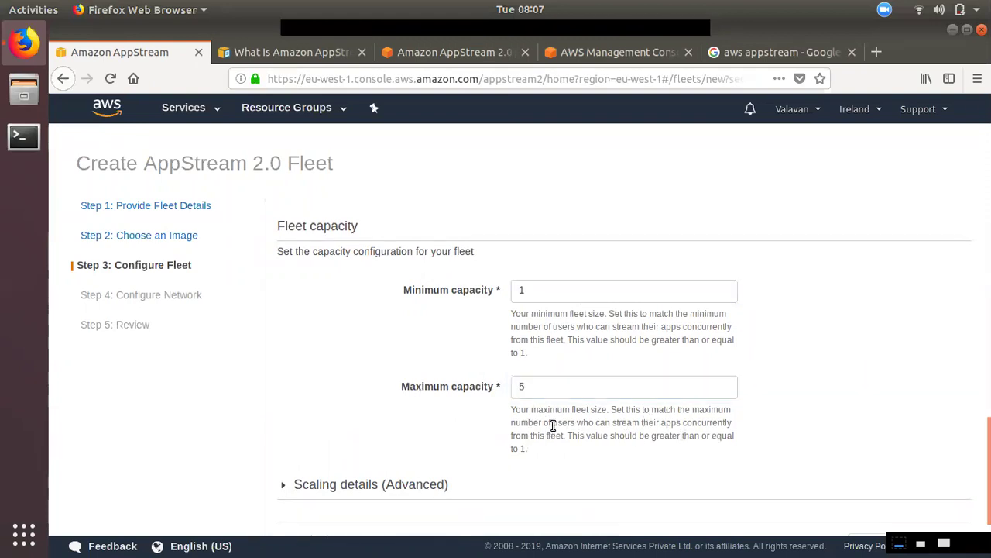
drag(553, 423, 604, 436)
click(596, 435)
Review the session timeouts again together with the fleet's capacity limits
scroll(540, 392, up, 3)
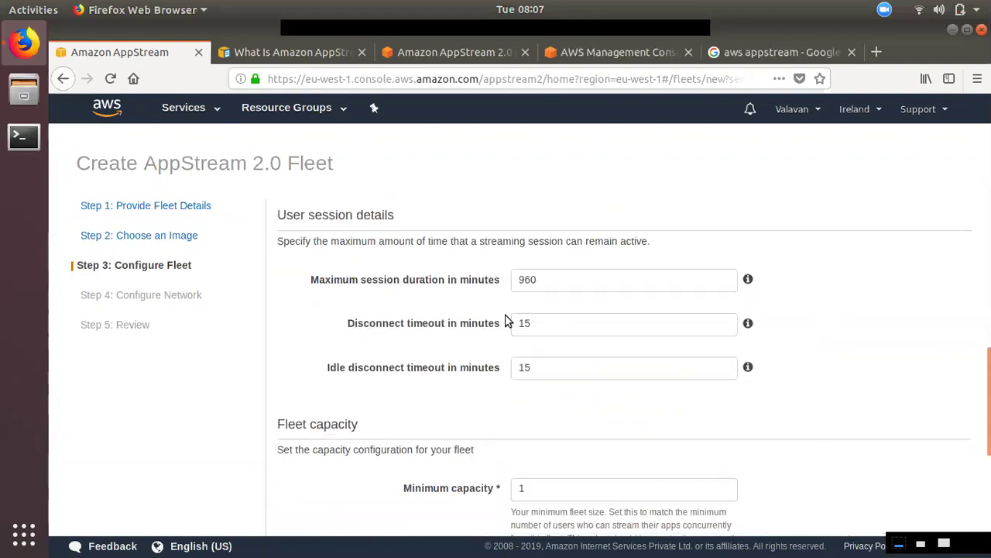
click(430, 56)
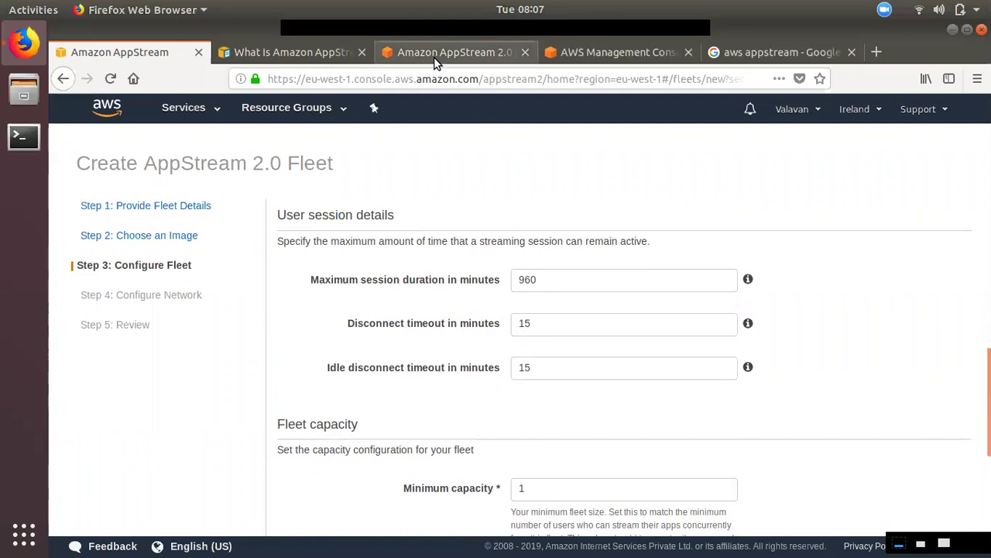
click(118, 46)
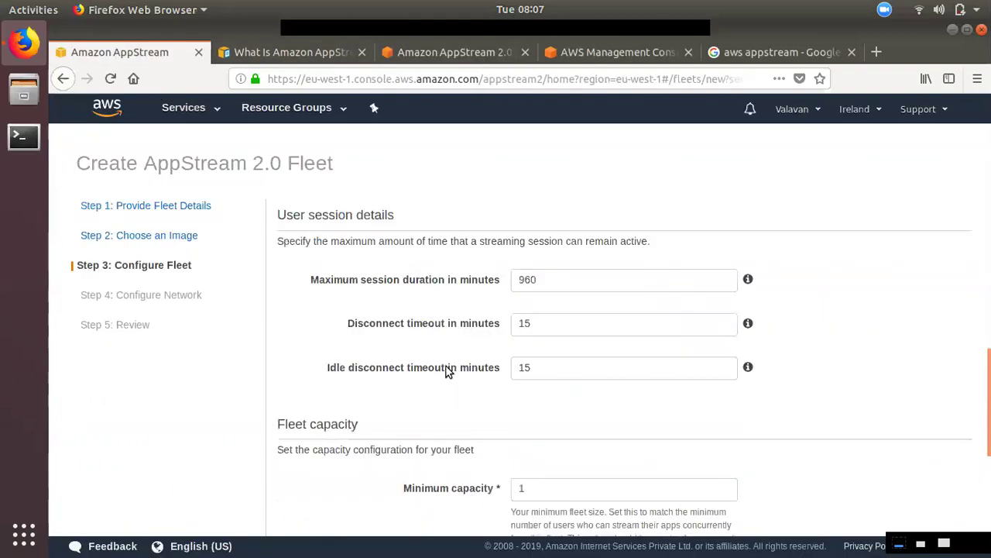
scroll(618, 405, down, 3)
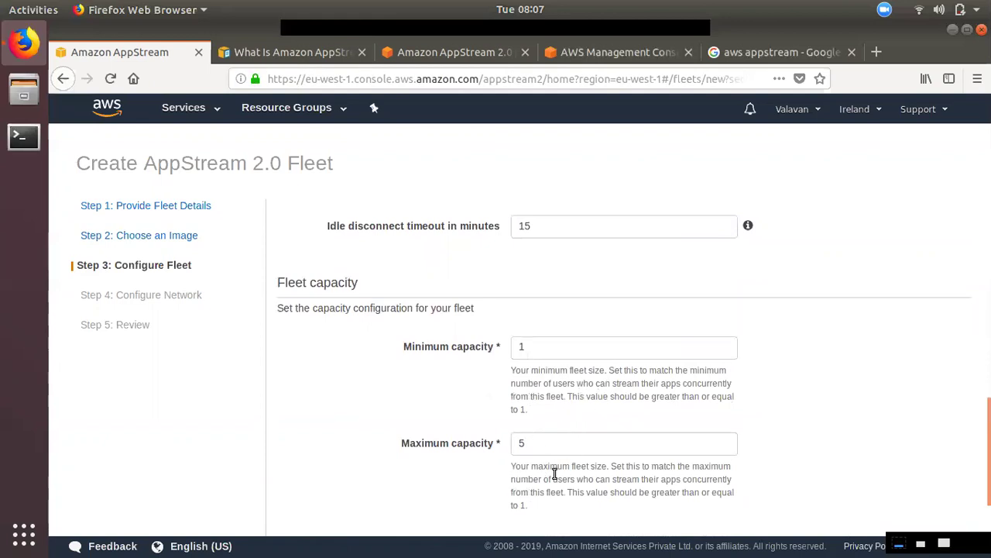
scroll(657, 342, up, 2)
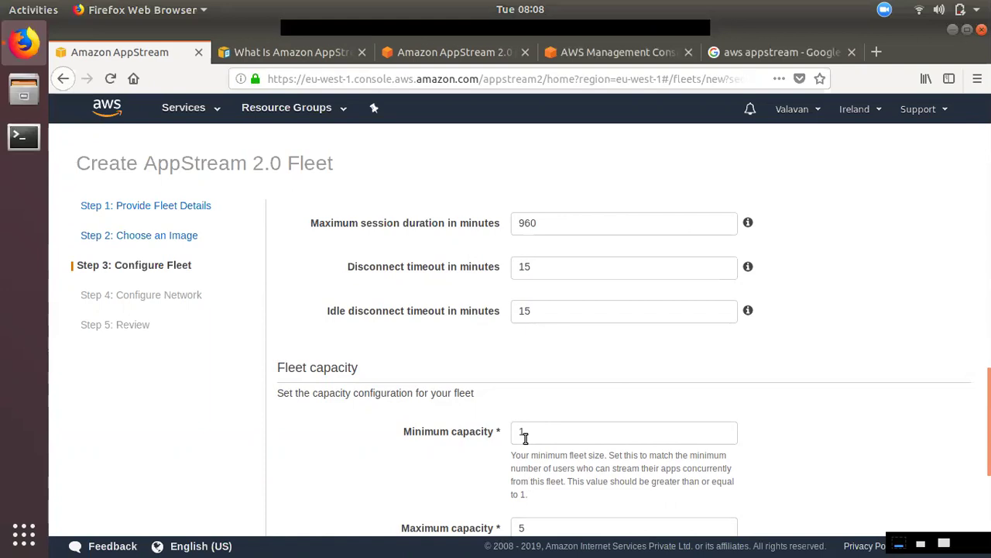
scroll(479, 395, down, 4)
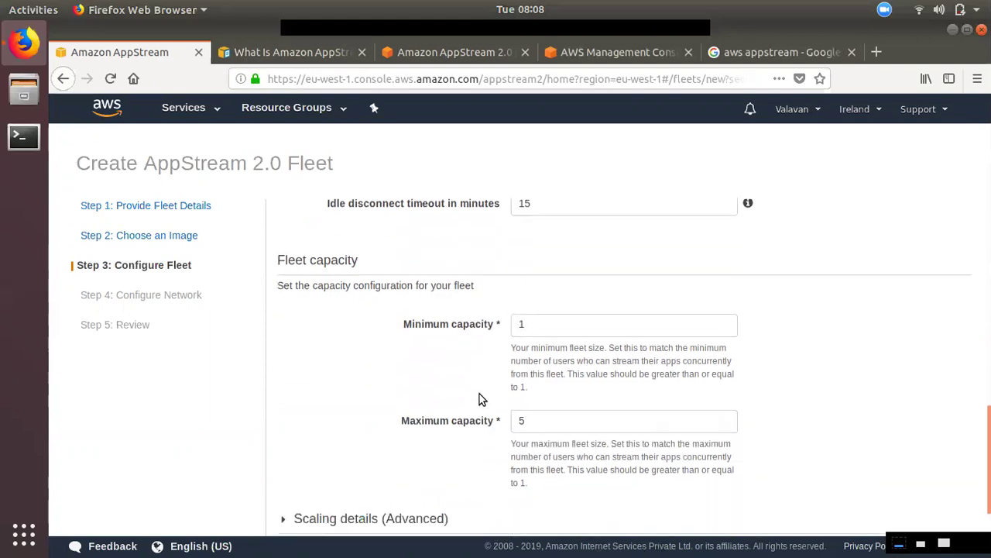
click(527, 390)
double_click(526, 389)
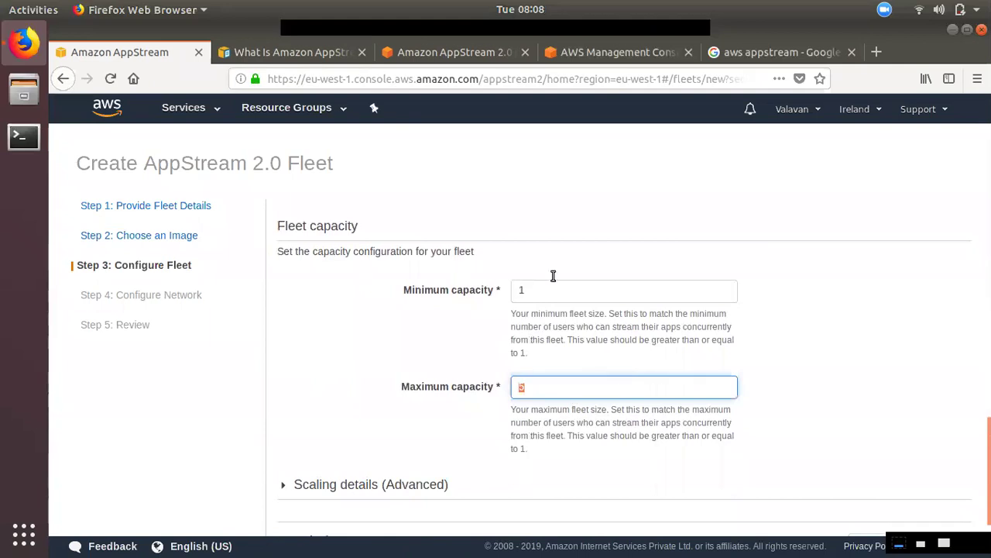
click(544, 392)
scroll(555, 474, down, 1)
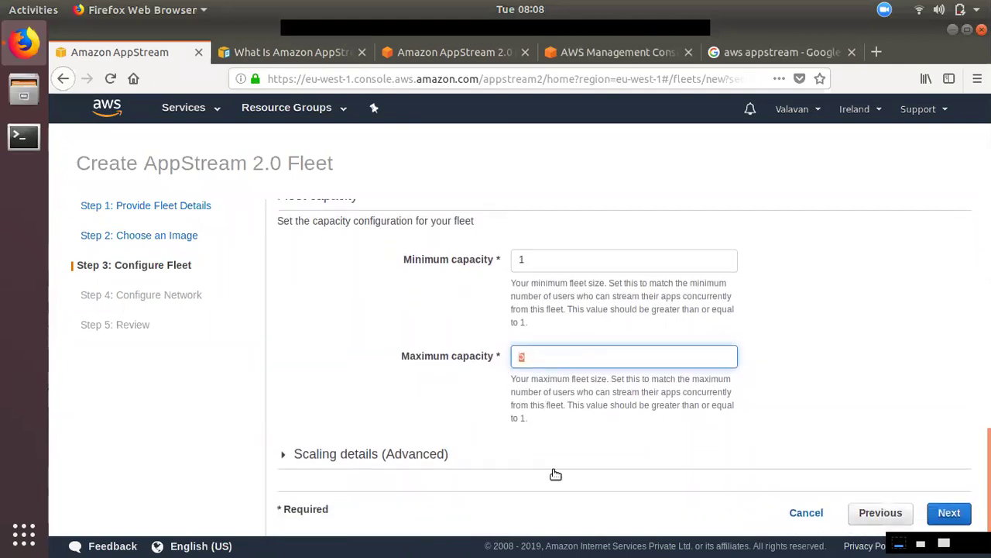
Expand the advanced scaling details and examine the scale-out and scale-in policies alongside the capacity limits
click(376, 454)
scroll(630, 480, down, 3)
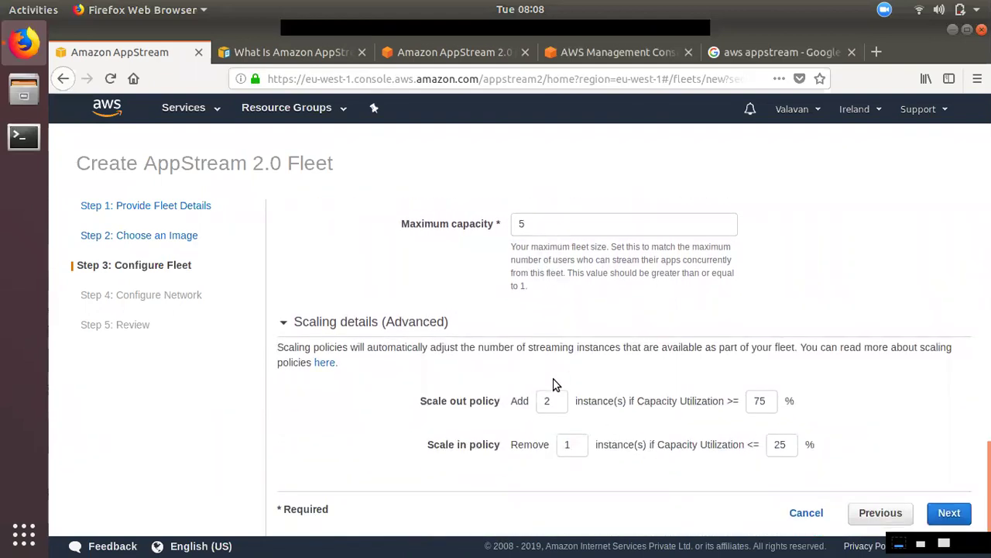
scroll(548, 345, up, 2)
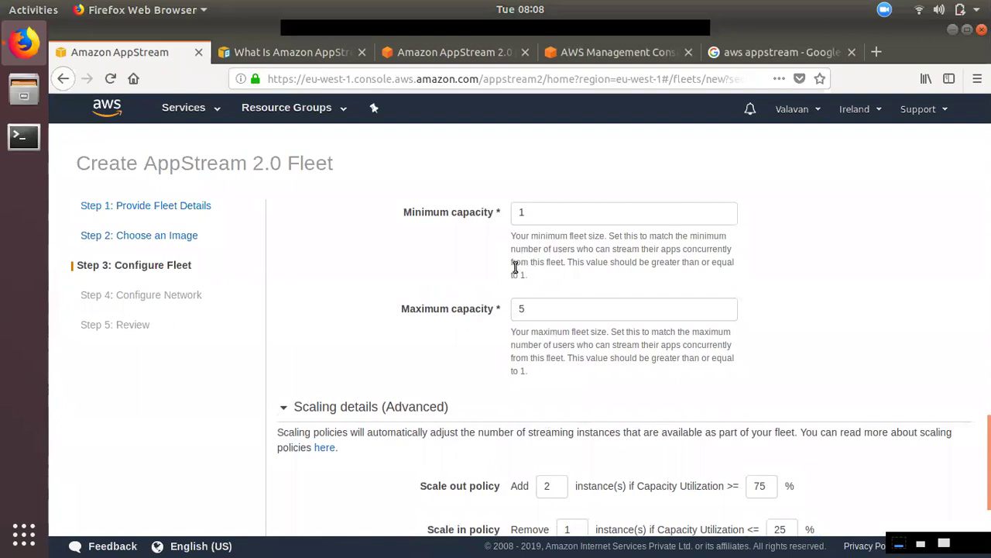
scroll(552, 431, down, 2)
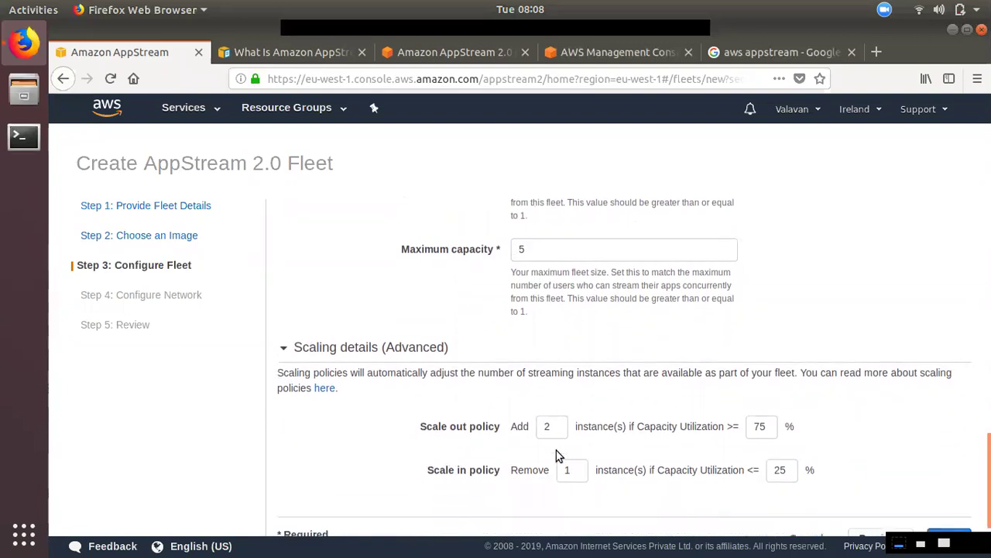
double_click(547, 403)
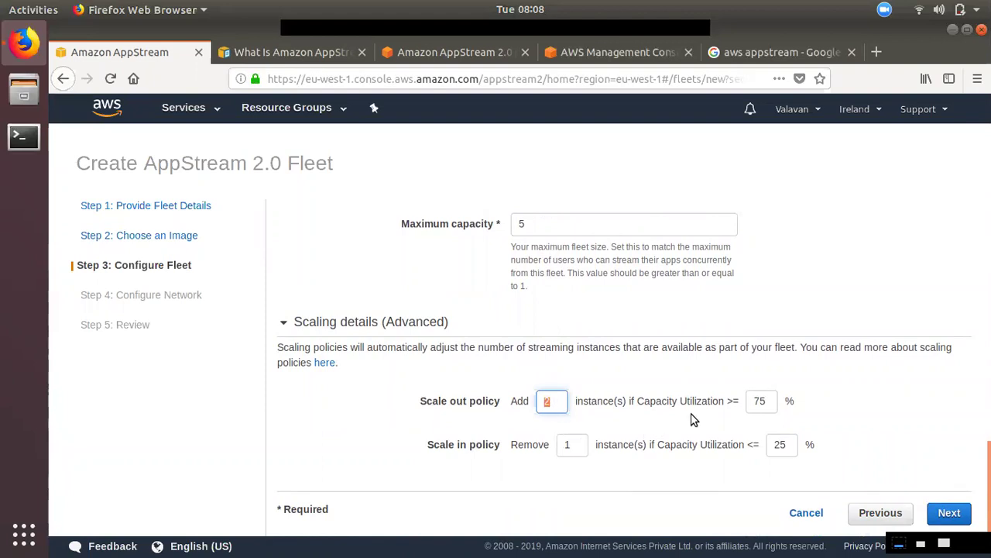
Examine the scale-out and scale-in policy values together with the fleet's minimum and maximum capacity
double_click(766, 400)
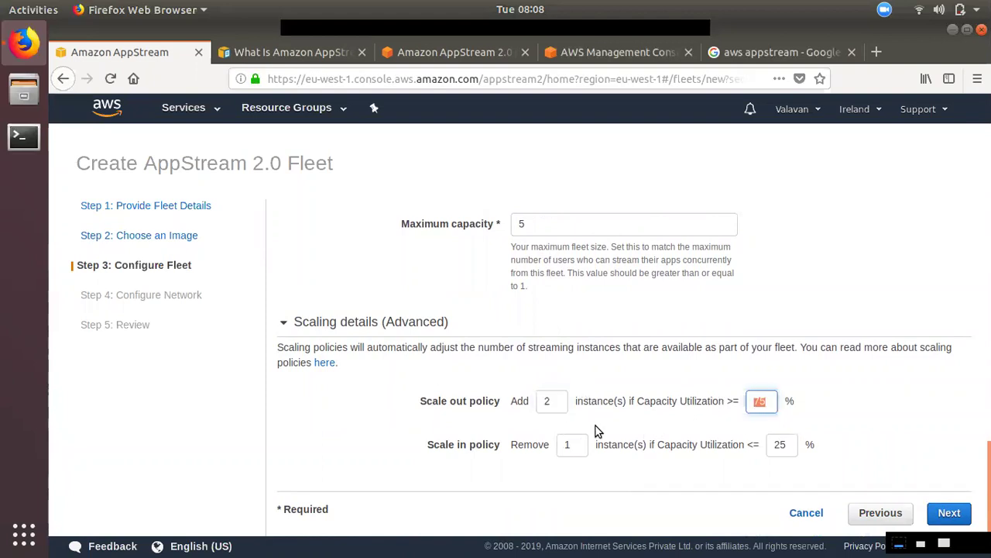
double_click(551, 401)
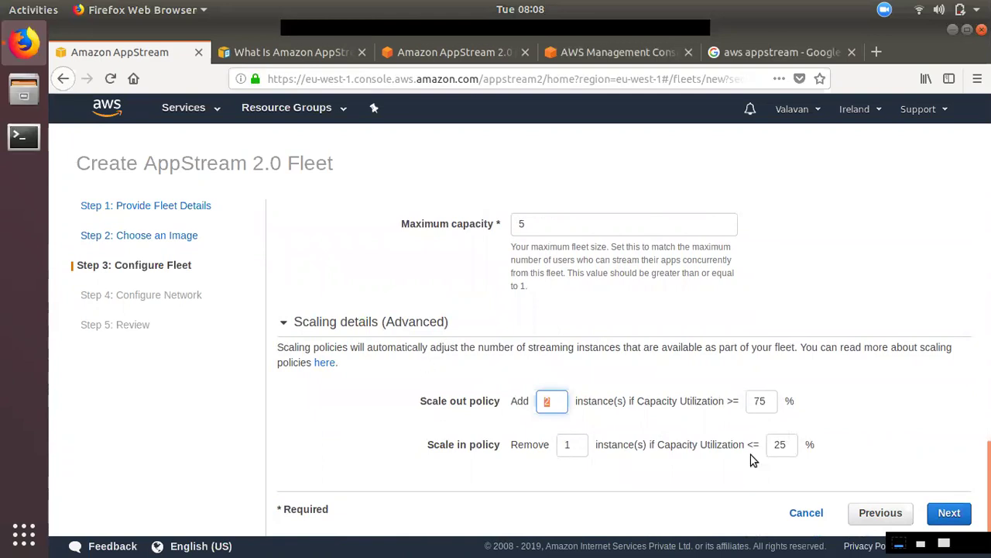
scroll(517, 306, up, 2)
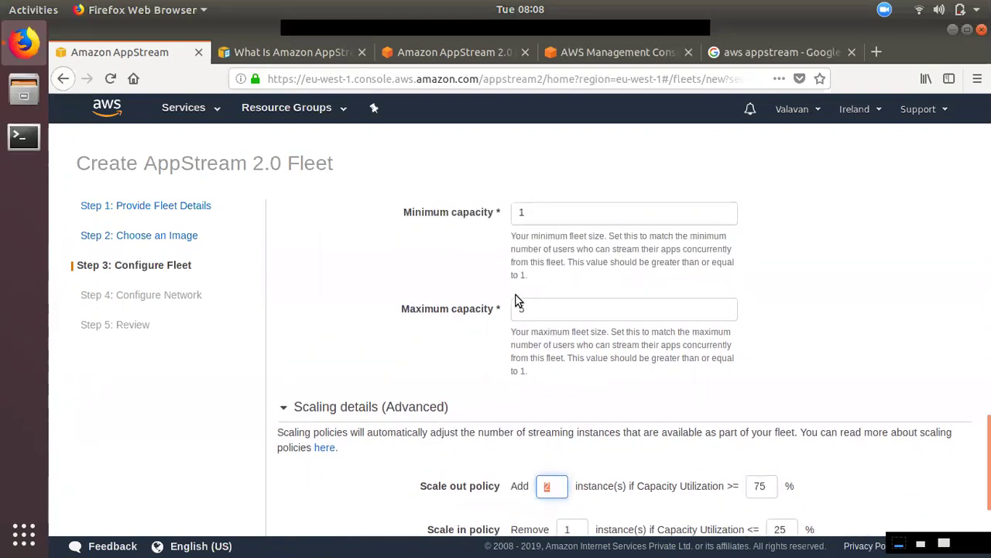
scroll(532, 414, down, 2)
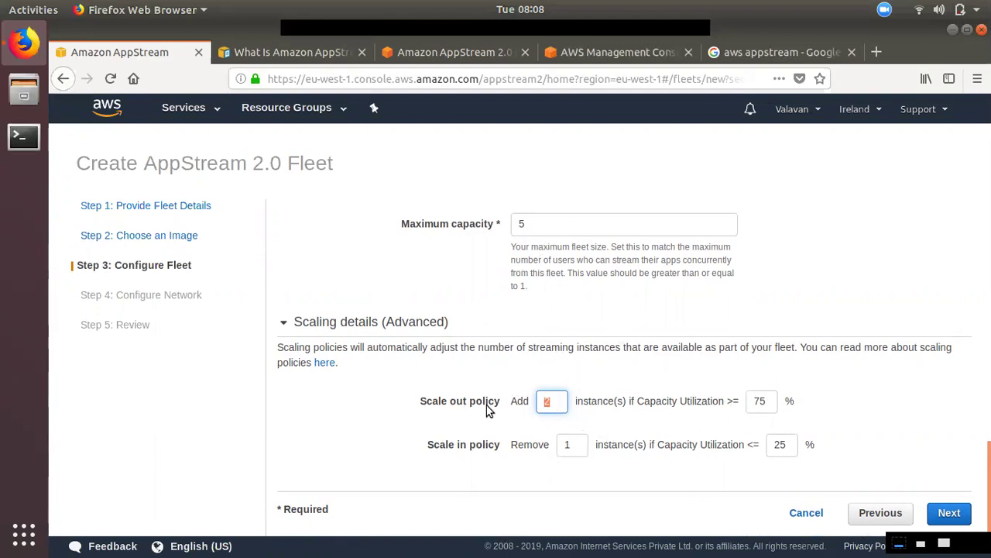
click(558, 403)
scroll(593, 444, up, 5)
scroll(799, 483, down, 5)
Examine the fleet's network settings for internet access, VPC, subnets and security groups, and cancel the fleet creation
click(947, 511)
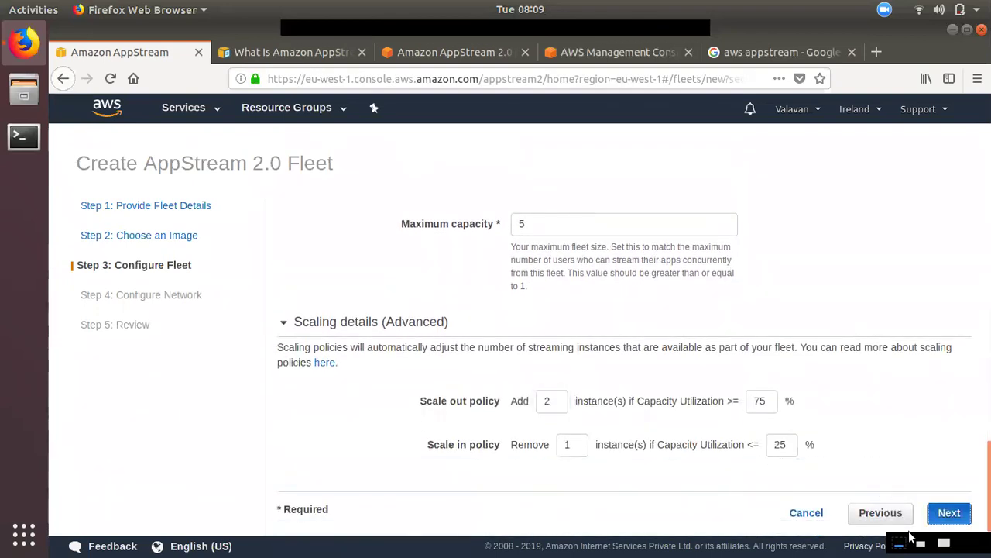
scroll(568, 369, down, 3)
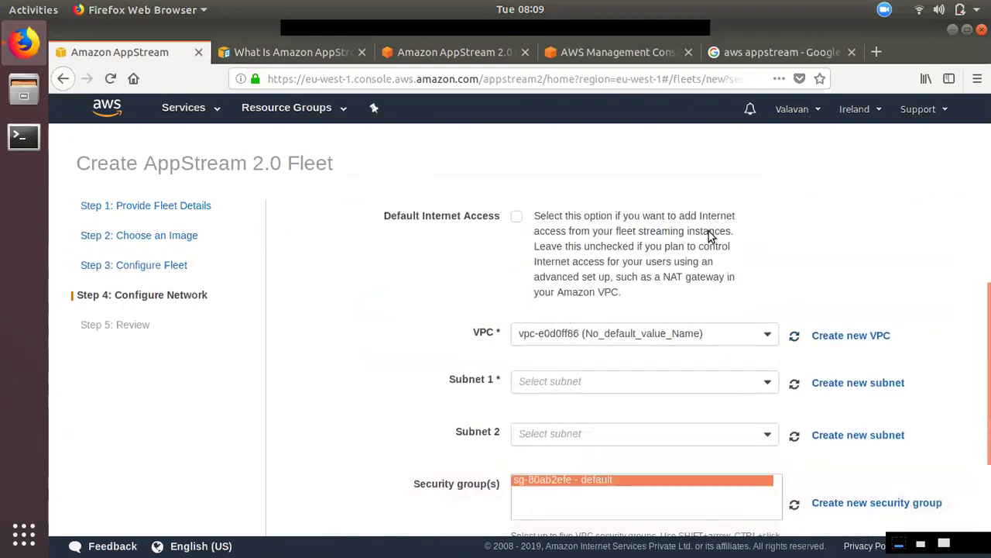
scroll(514, 372, down, 3)
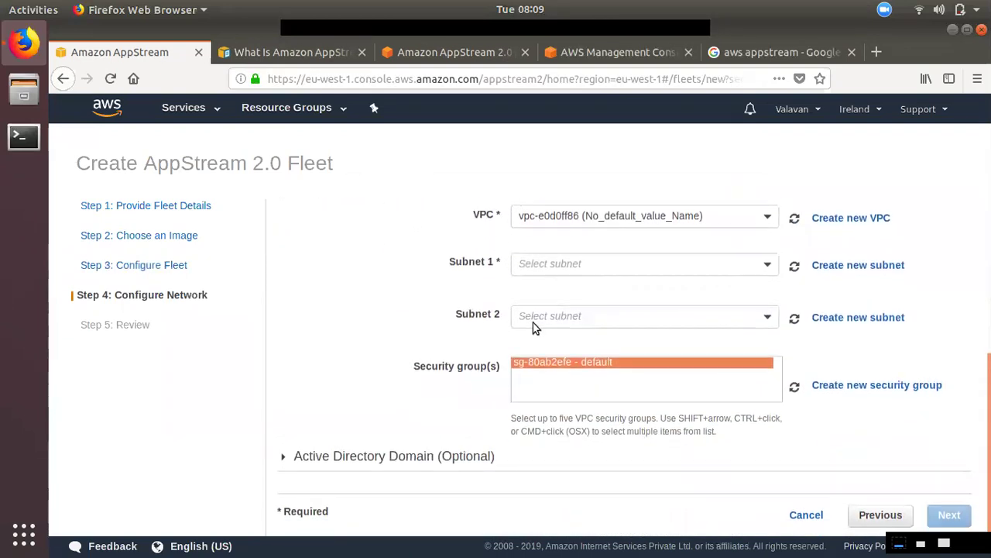
scroll(533, 325, up, 3)
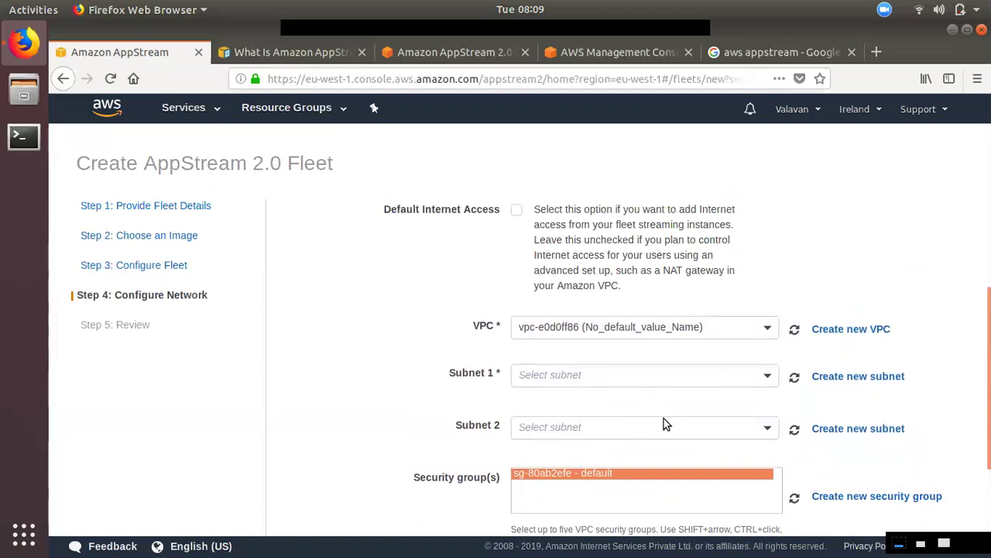
scroll(640, 427, down, 3)
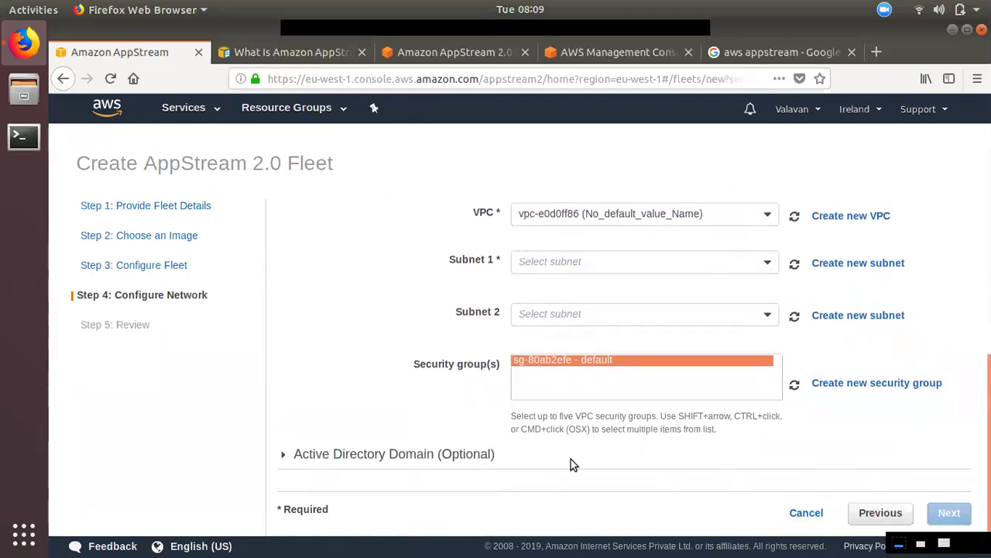
click(806, 513)
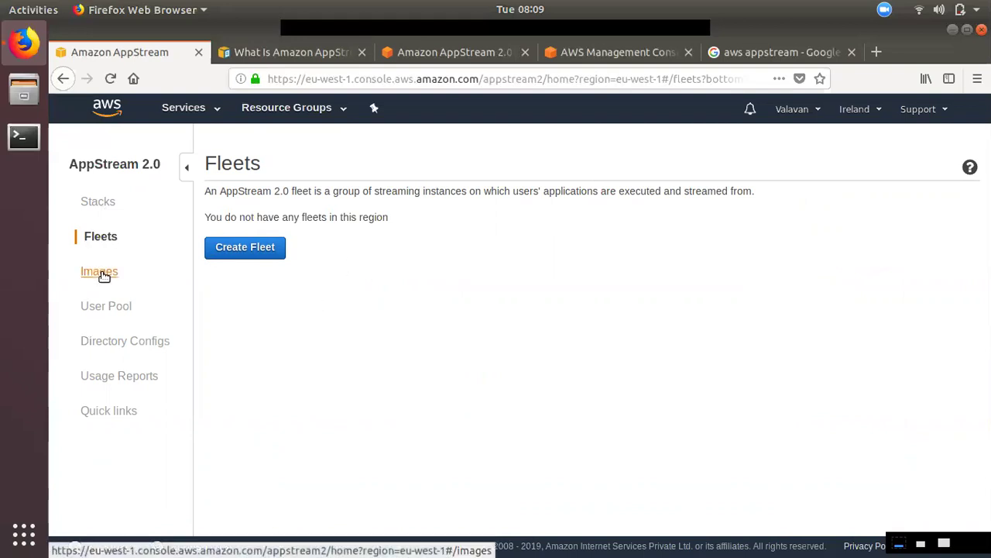
Start creating a new AppStream 2.0 stack and name it demostack
click(91, 202)
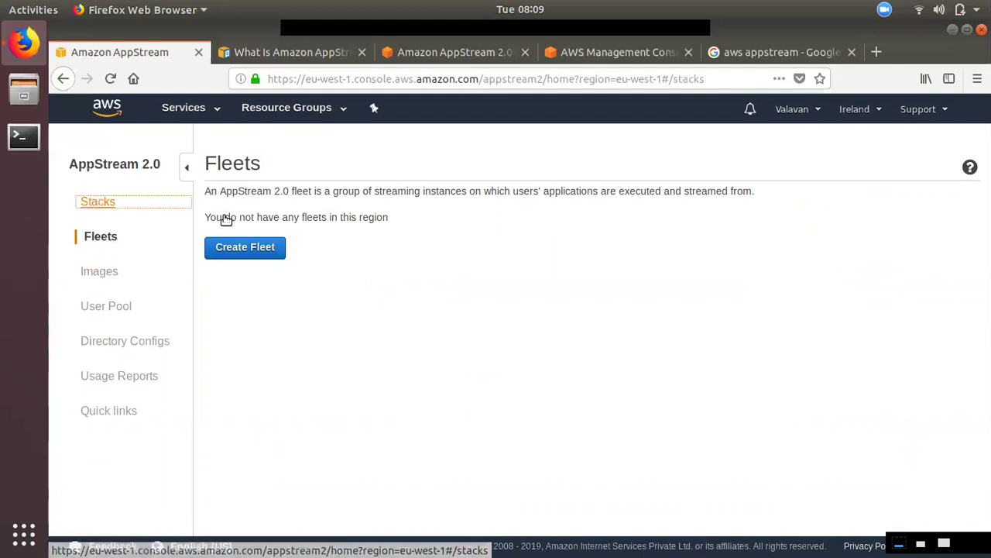
click(246, 263)
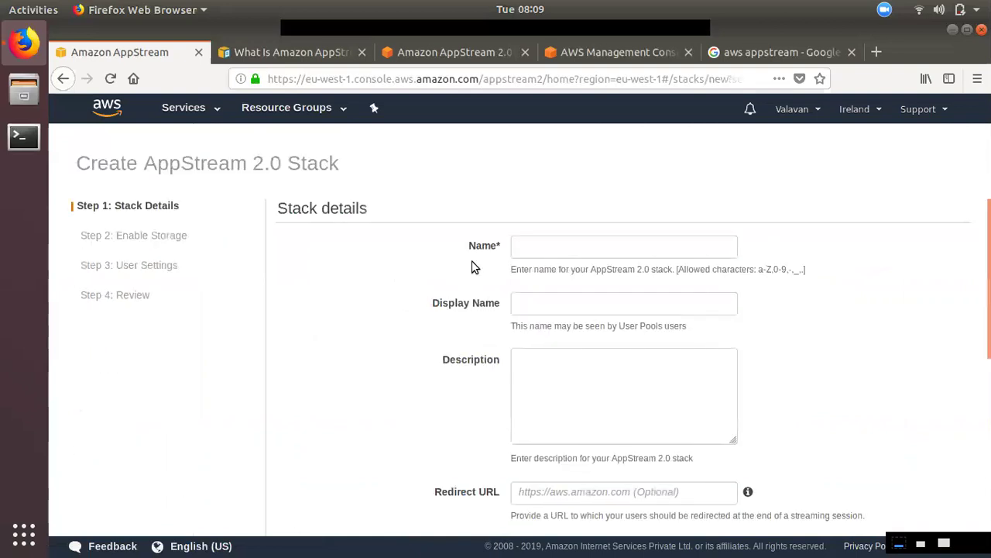
click(530, 254)
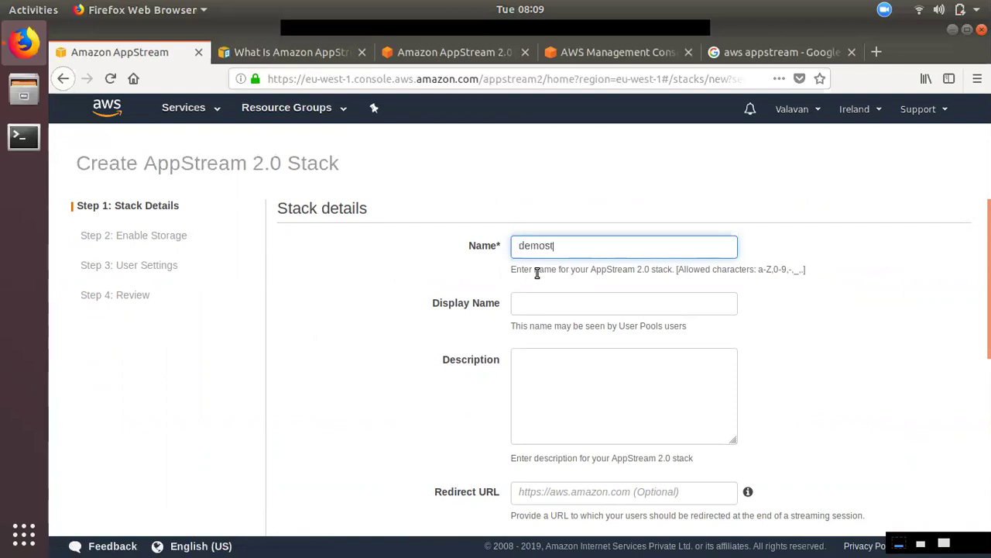
text(demostack)
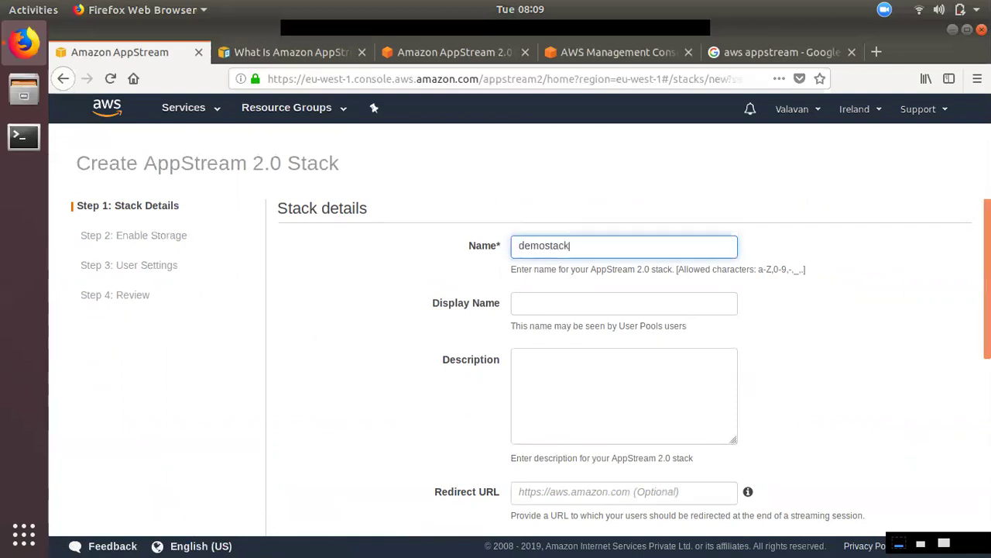
Check the stack's fleet choices, leave the optional fleet unselected, and continue to the storage settings
scroll(537, 271, down, 5)
scroll(686, 346, down, 1)
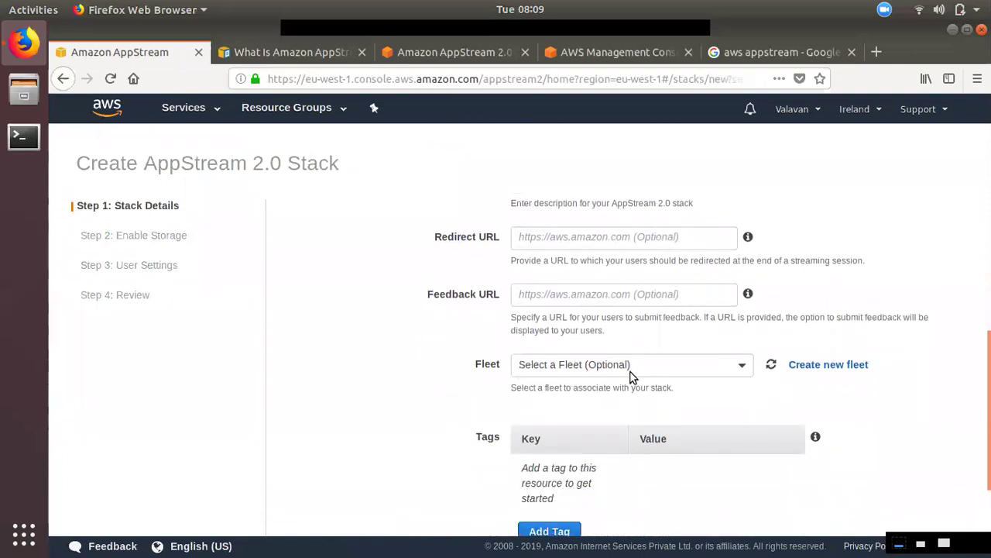
click(630, 370)
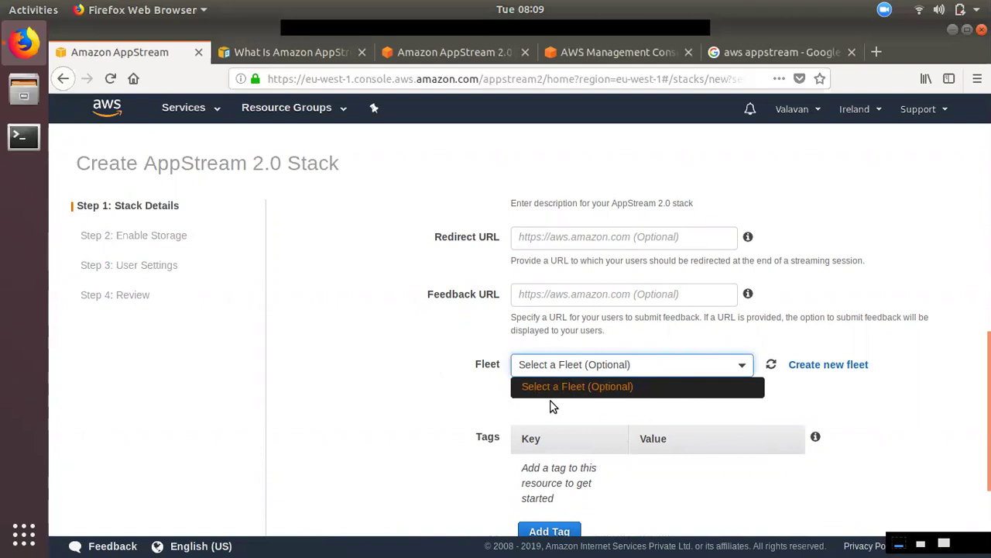
click(608, 373)
click(625, 367)
click(633, 370)
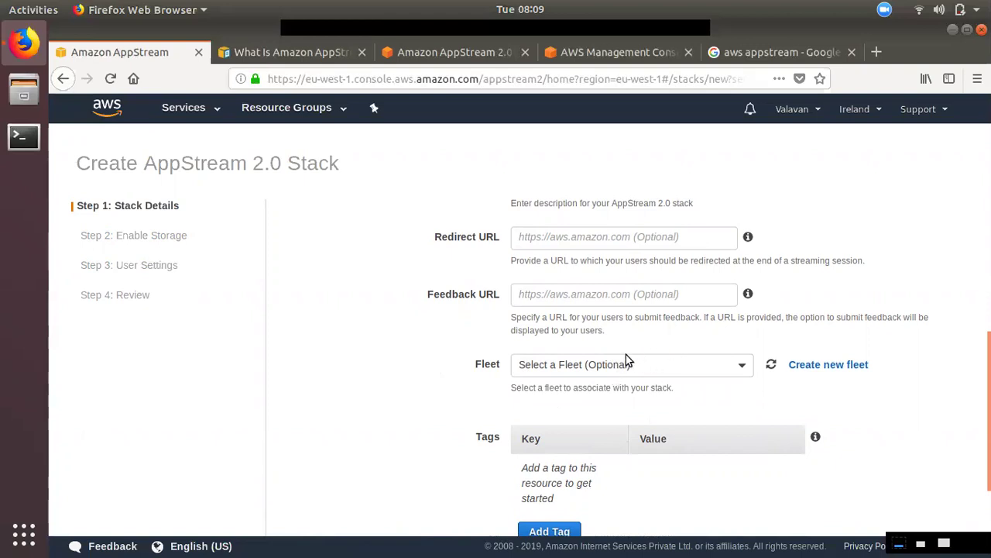
click(621, 367)
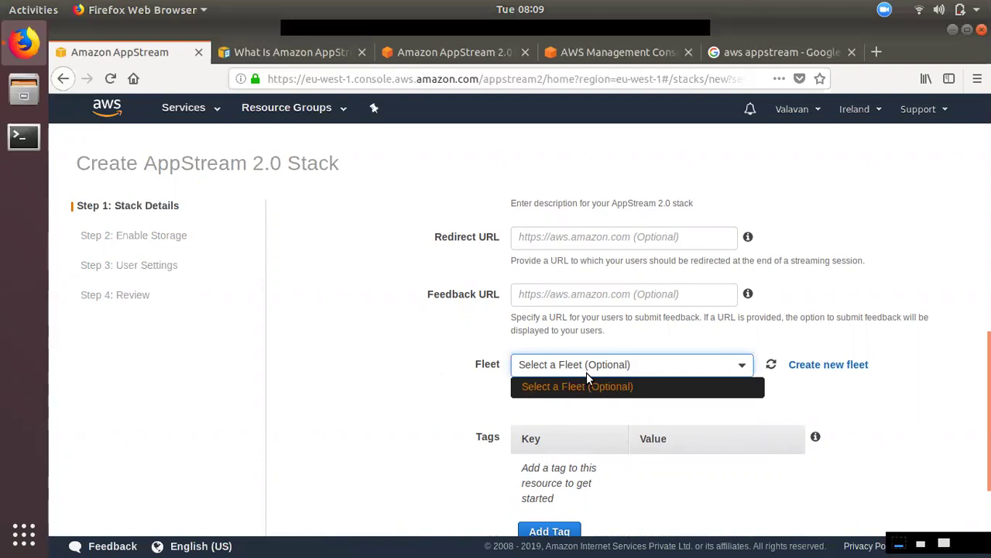
click(602, 387)
scroll(888, 514, down, 2)
click(949, 512)
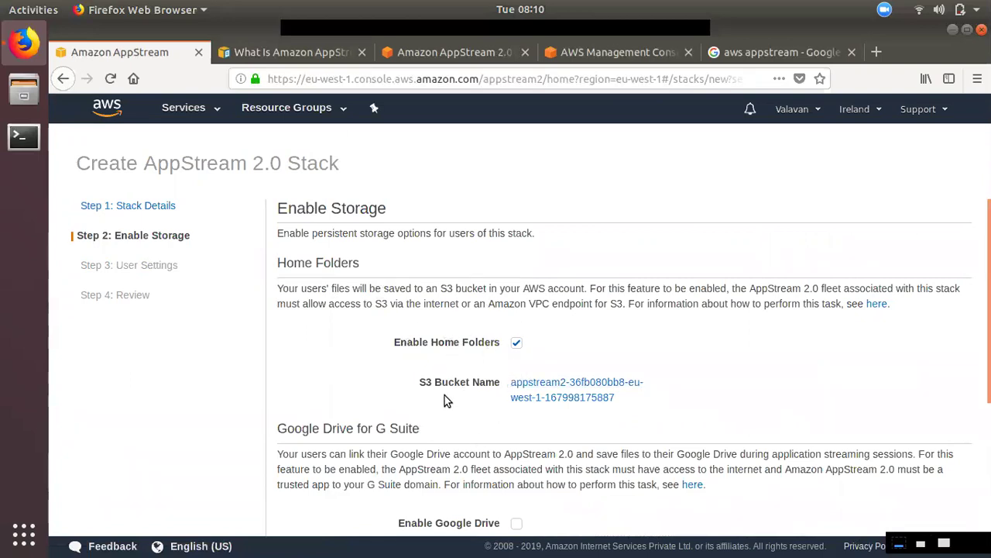
Examine the stack's persistent storage options for home folders, Google Drive and OneDrive
scroll(547, 371, down, 6)
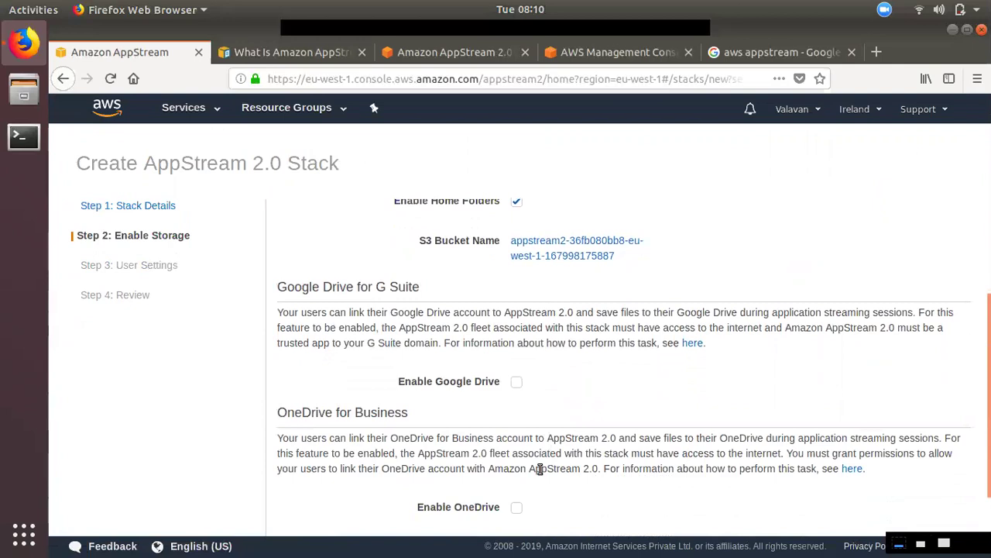
scroll(307, 278, up, 6)
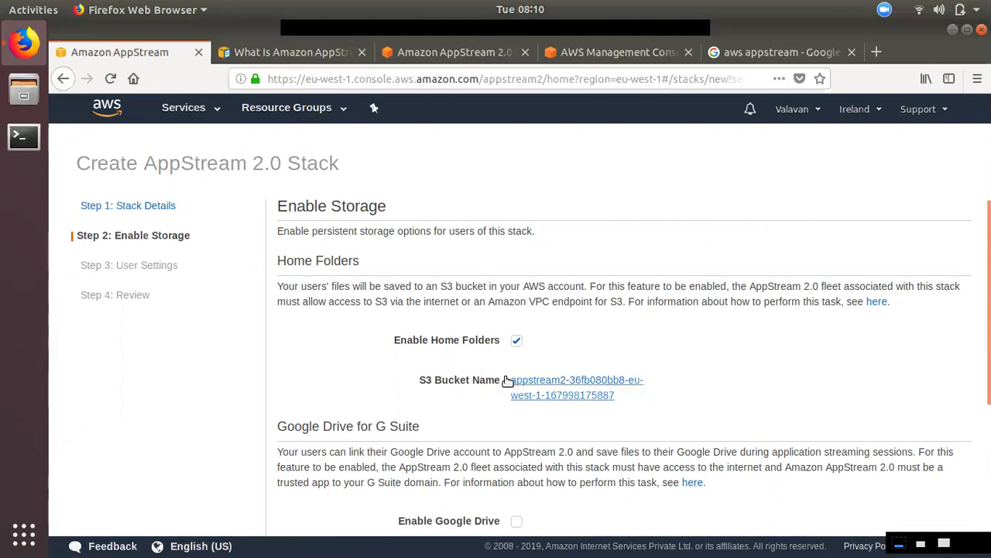
scroll(455, 378, down, 3)
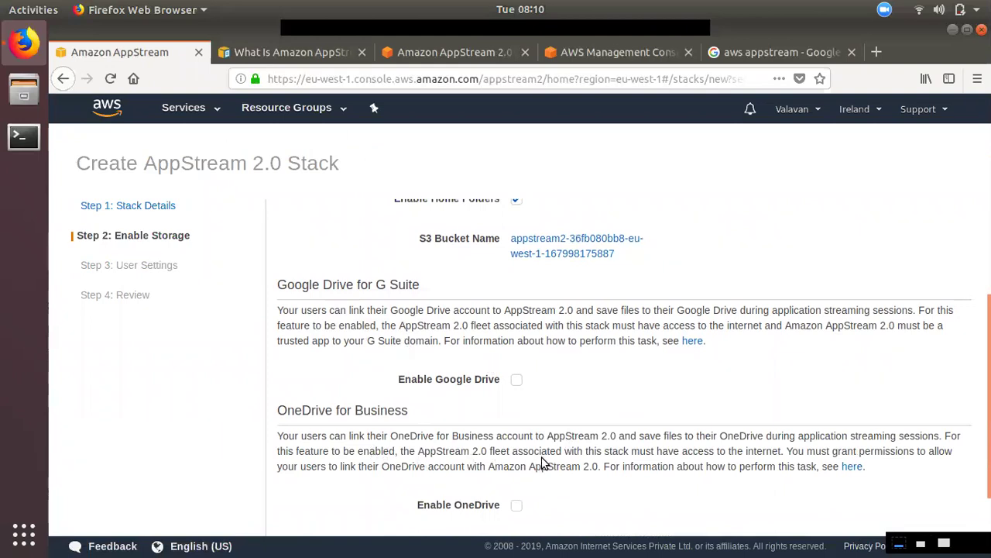
Try enabling Google Drive for G Suite to inspect its domain name field, and disable it again
click(517, 380)
click(516, 379)
click(517, 379)
click(535, 416)
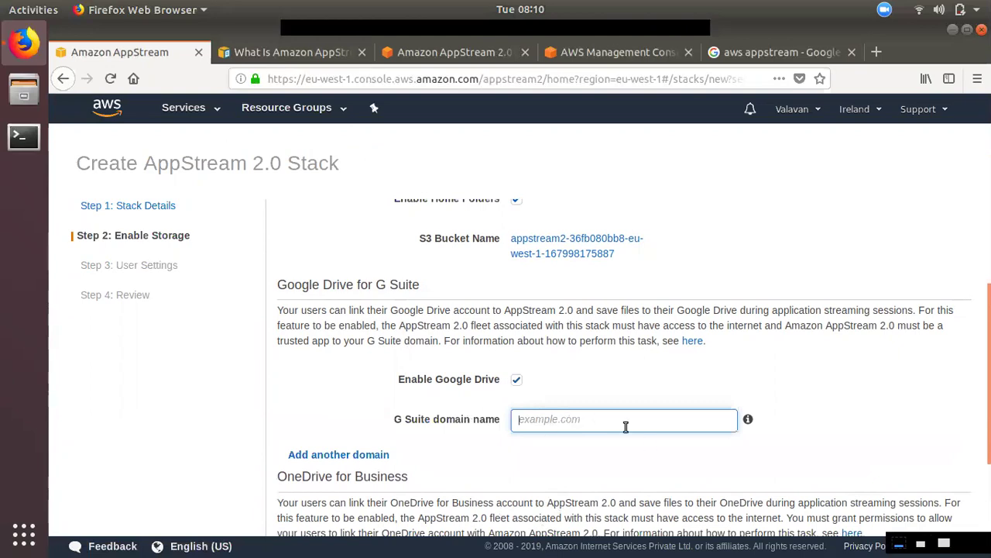
click(516, 381)
Keep only home folders enabled as the stack's storage and continue to the user settings
scroll(513, 396, up, 3)
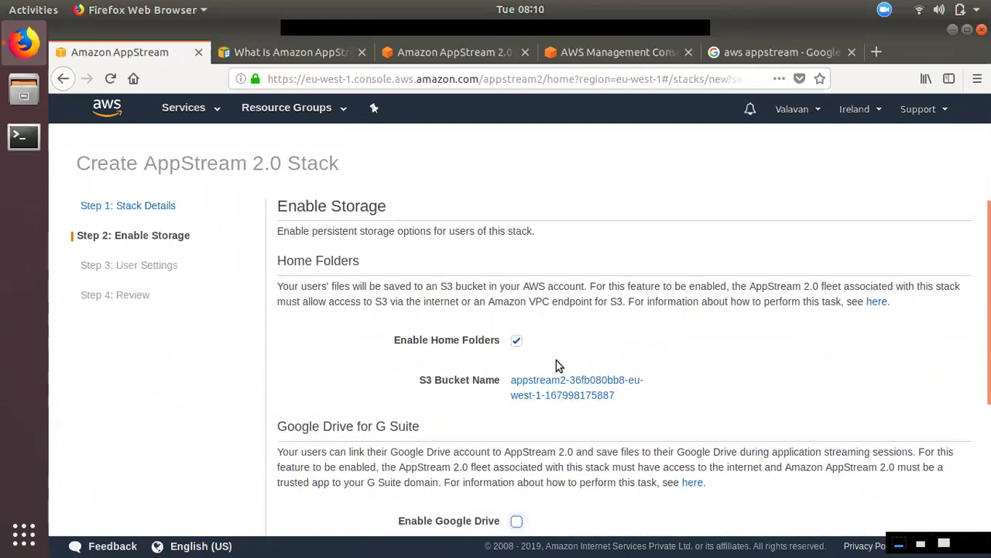
scroll(558, 366, down, 3)
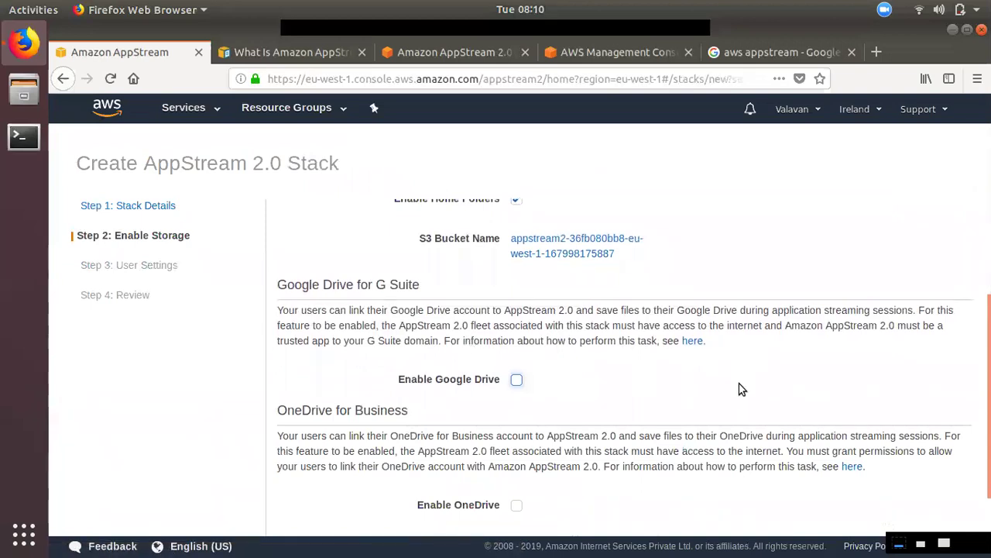
scroll(740, 389, down, 2)
click(945, 513)
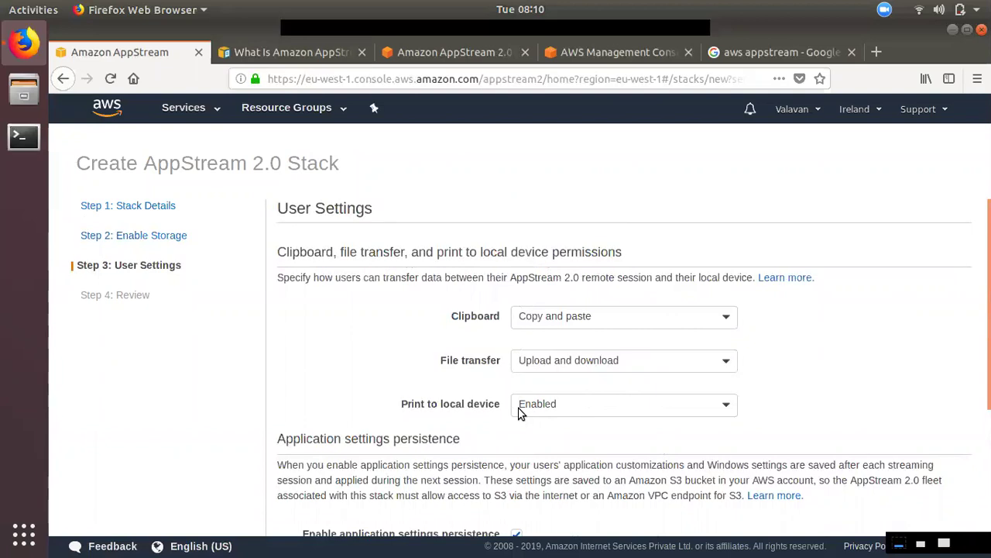
Examine the available permission options for clipboard, file transfer and printing to the local device
click(556, 316)
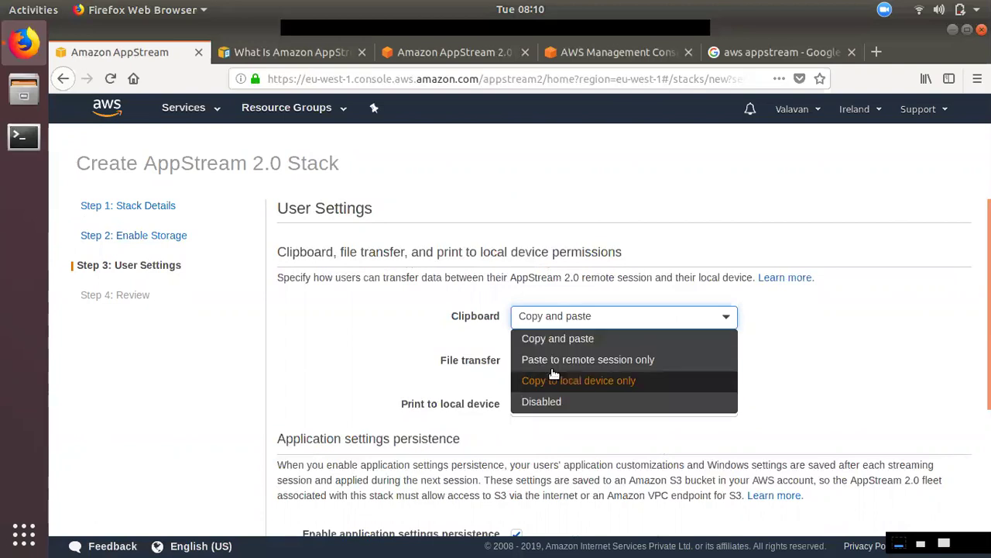
click(574, 318)
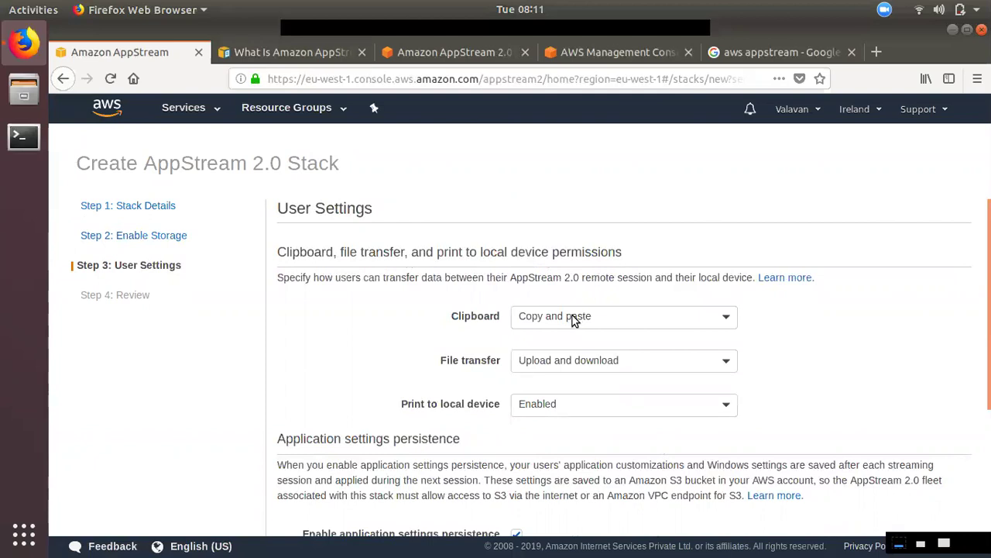
click(557, 363)
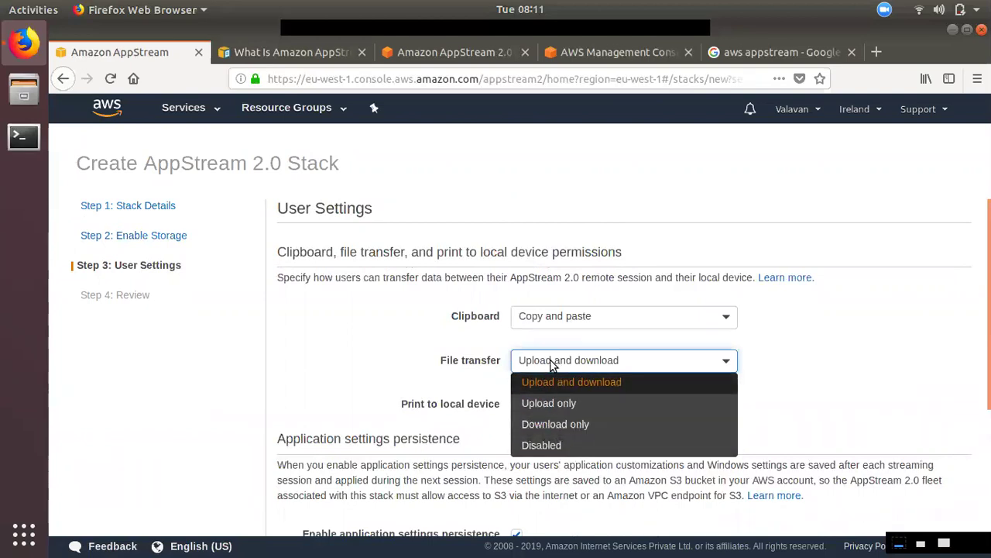
click(555, 364)
click(559, 402)
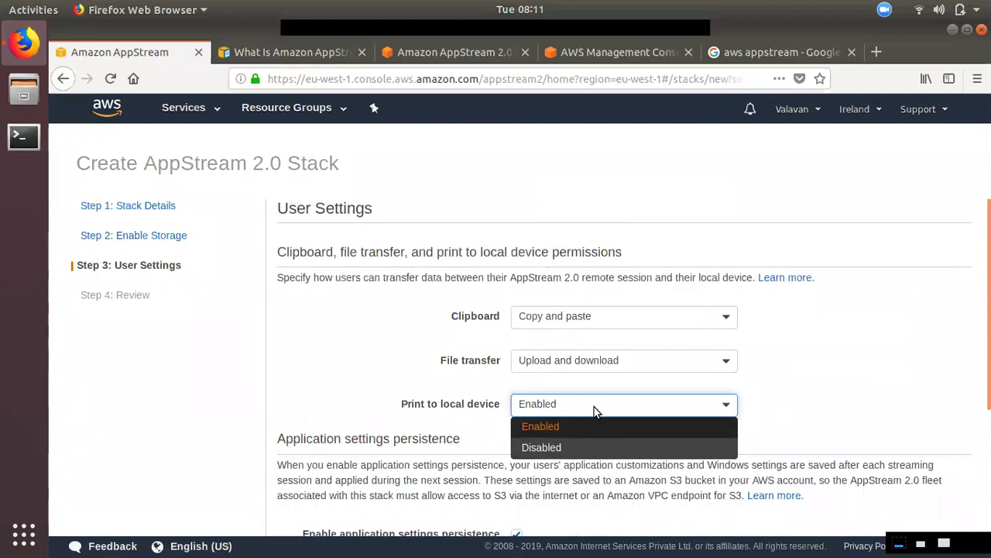
click(594, 406)
Accept the user settings with application settings persistence and settings group demostack, and create the stack from the review
scroll(623, 414, down, 3)
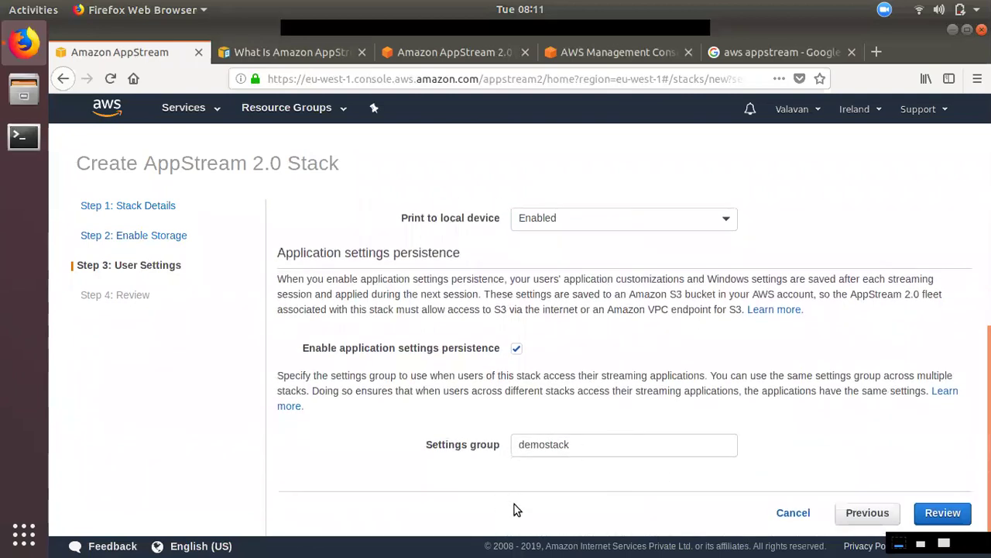
click(933, 511)
scroll(652, 399, down, 5)
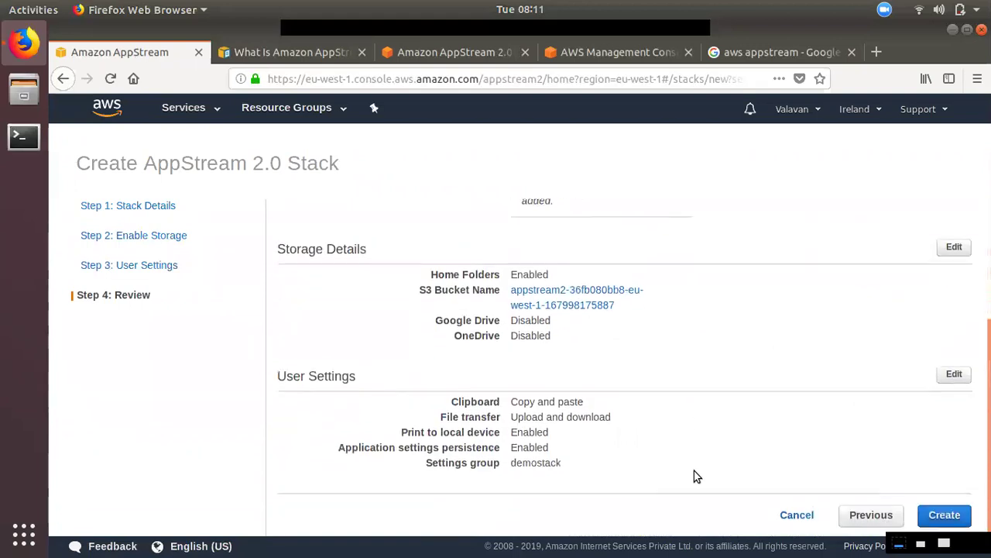
click(945, 514)
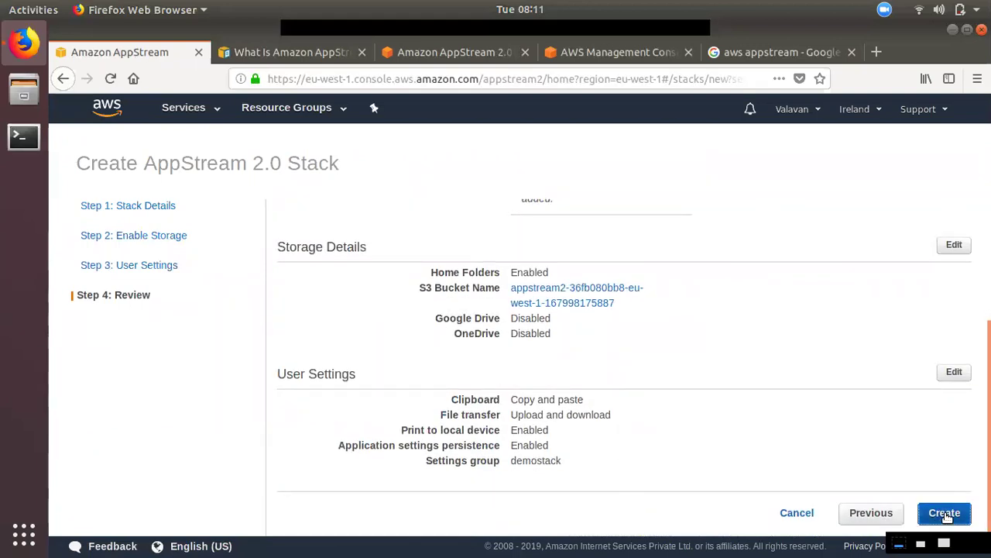
scroll(755, 441, down, 2)
click(943, 515)
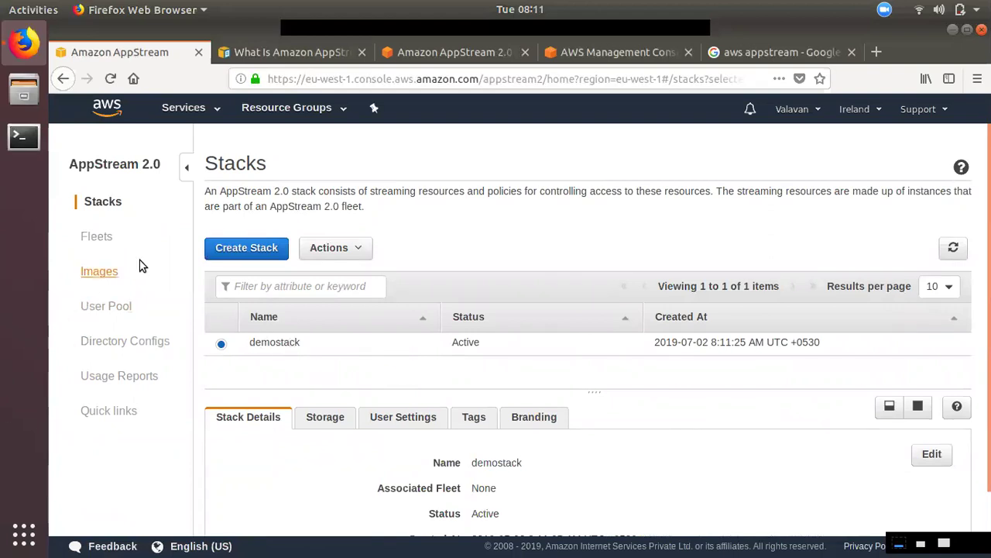
Try to create a streaming URL for the demostack stack and read the response
click(364, 251)
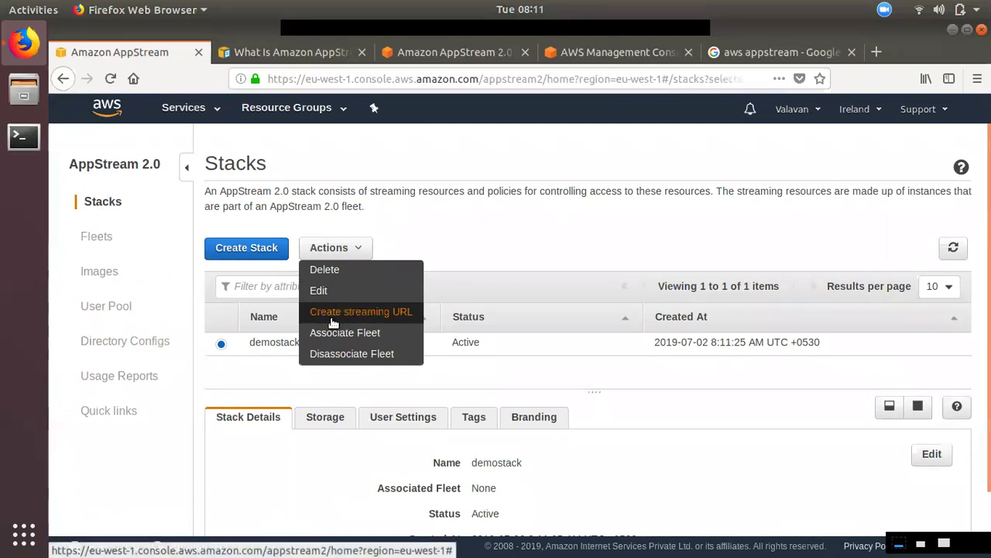
click(370, 320)
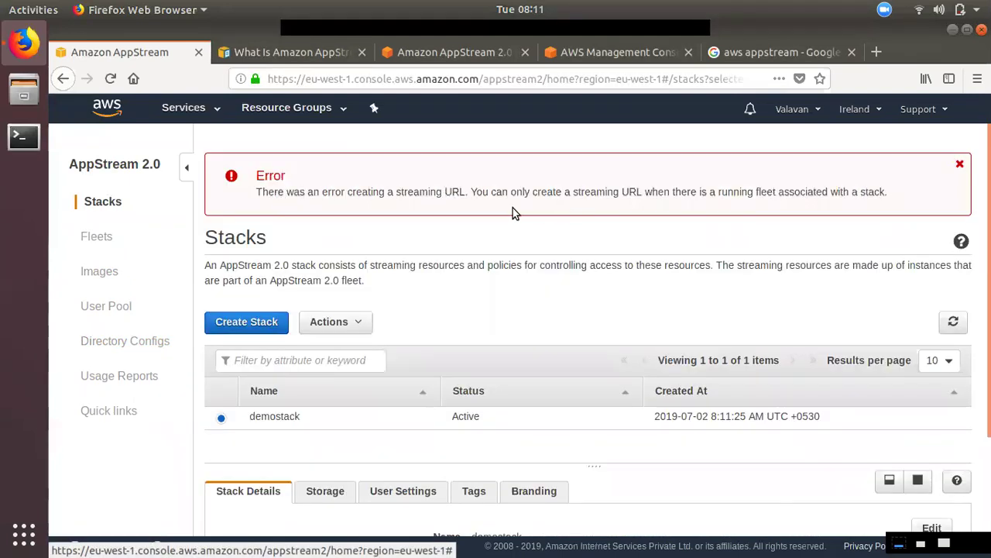
drag(721, 191, 875, 192)
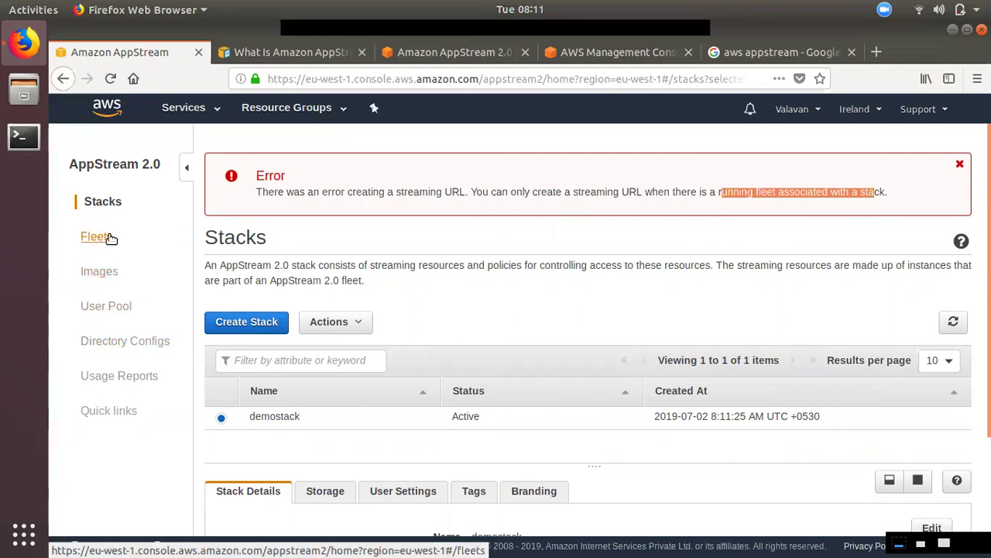
drag(709, 202, 891, 193)
drag(323, 191, 779, 195)
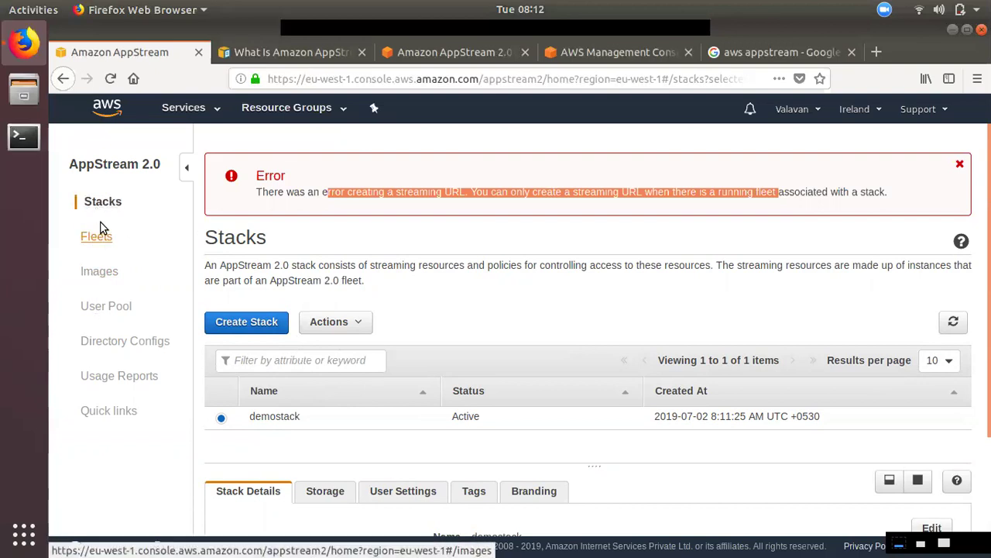
Open the user pool, inspect the user creation form, and leave it without creating a user
click(106, 306)
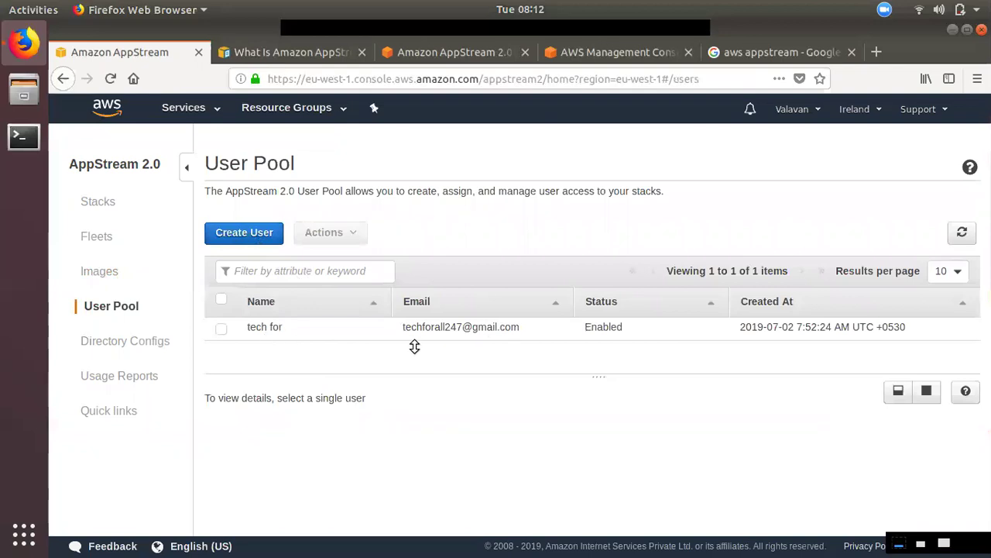
click(265, 232)
click(451, 257)
click(694, 389)
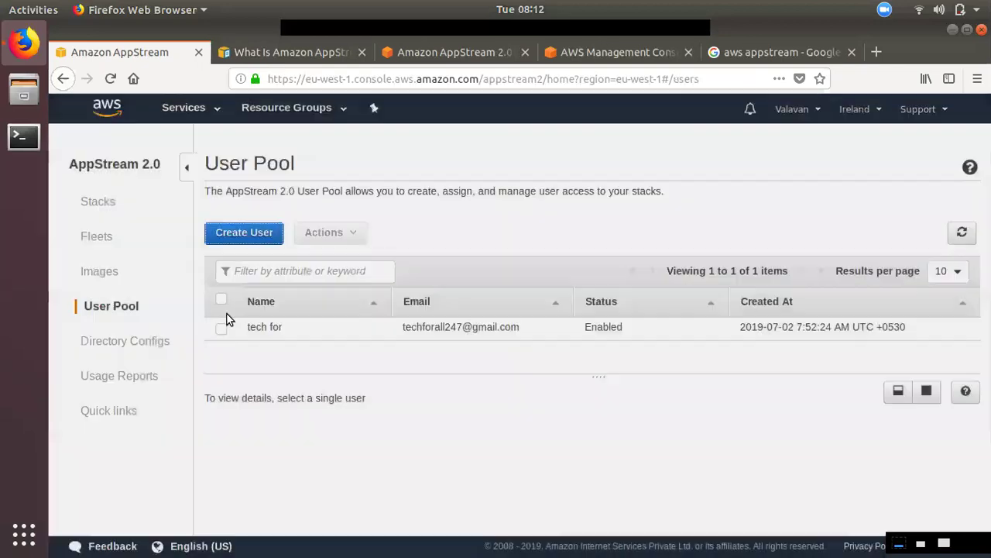
Try assigning demostack to the existing pool user with email notification, then cancel the assignment
click(221, 327)
click(325, 232)
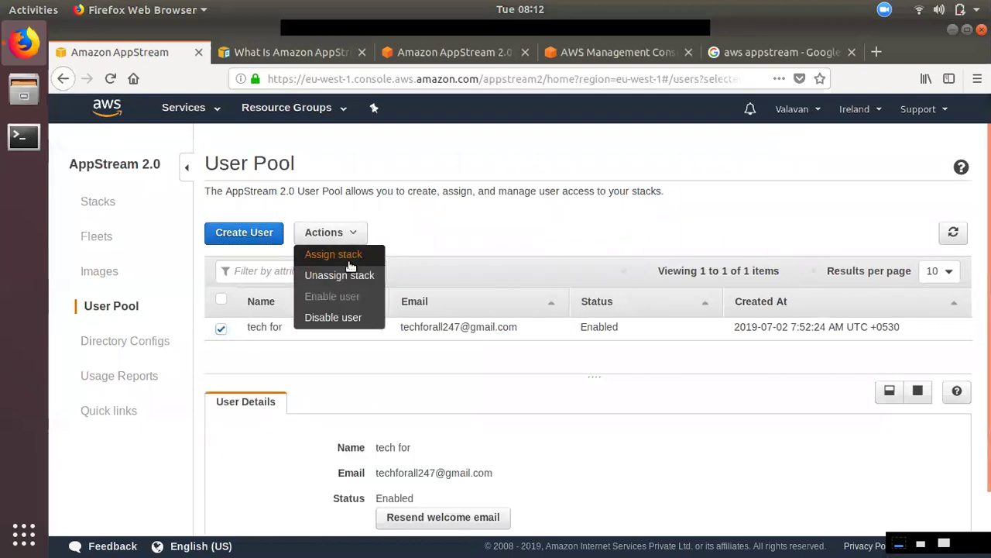
click(351, 262)
click(350, 276)
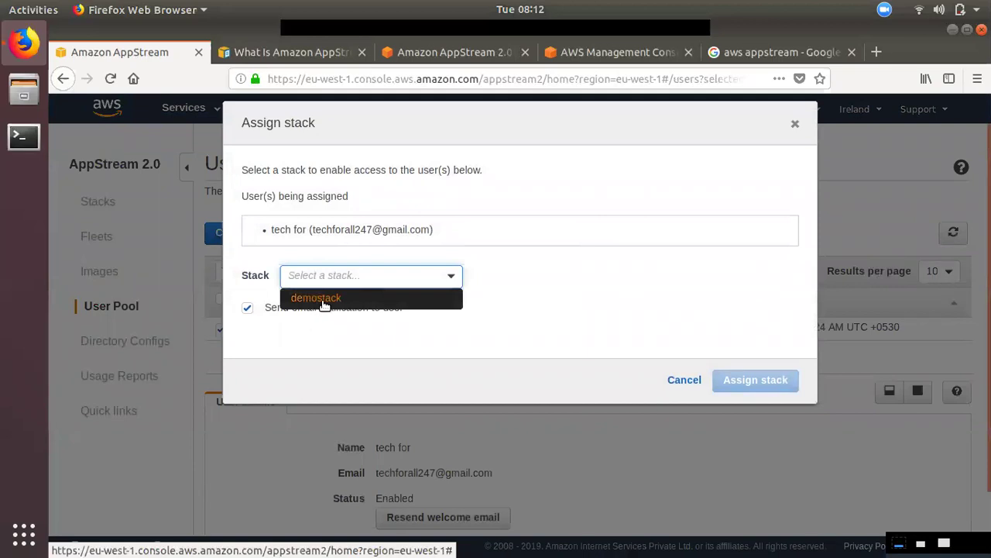
click(320, 299)
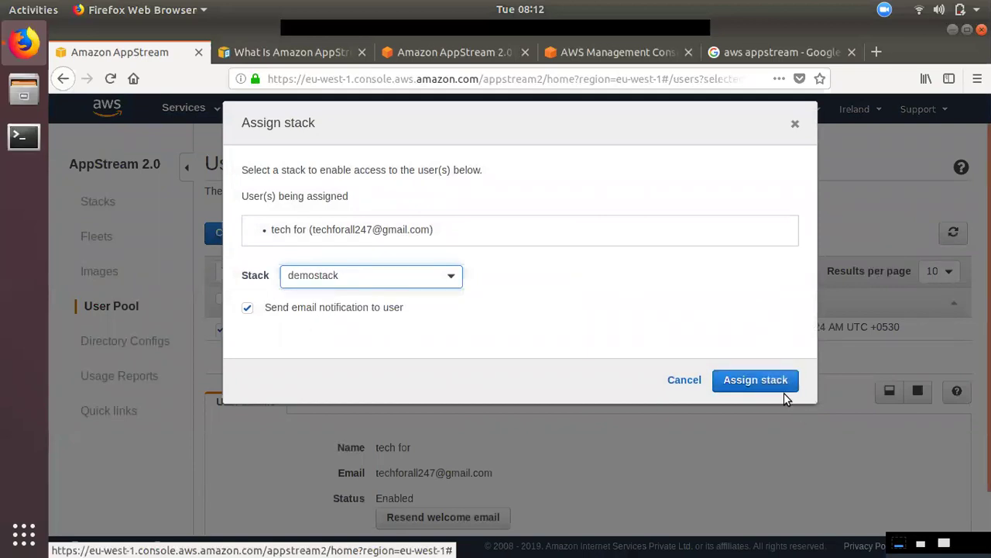
click(686, 381)
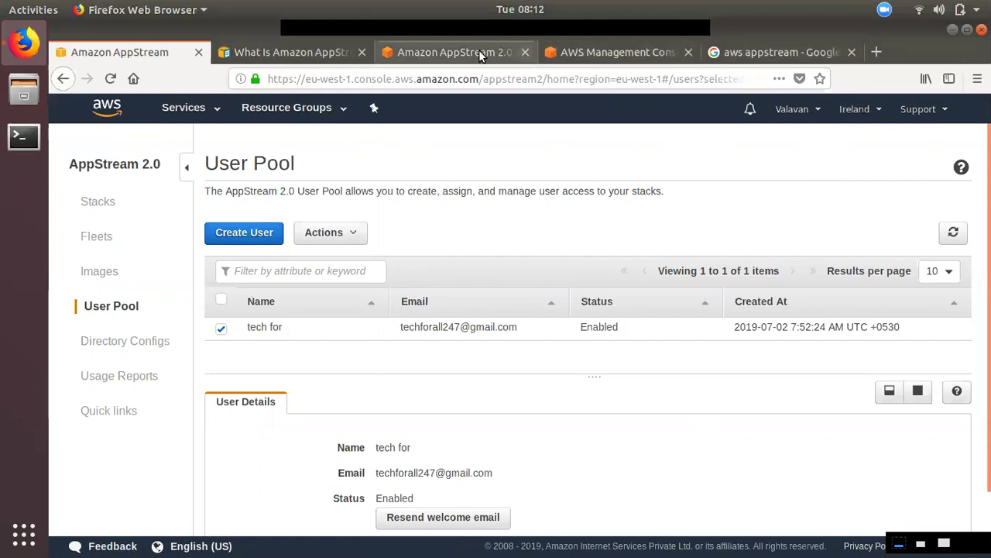
Skim the fleet instance charge sections on the AppStream 2.0 pricing page
click(438, 53)
scroll(303, 370, down, 1)
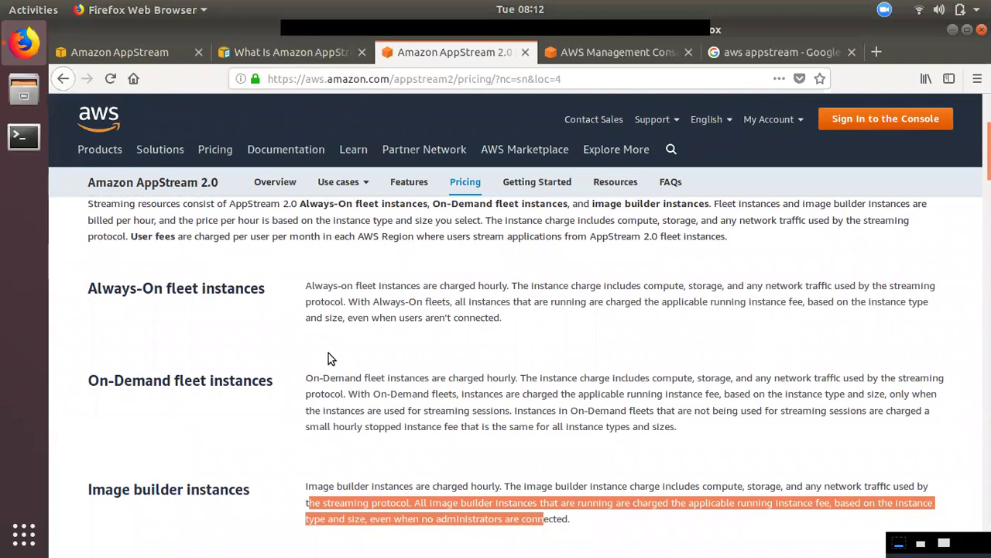
scroll(329, 357, down, 2)
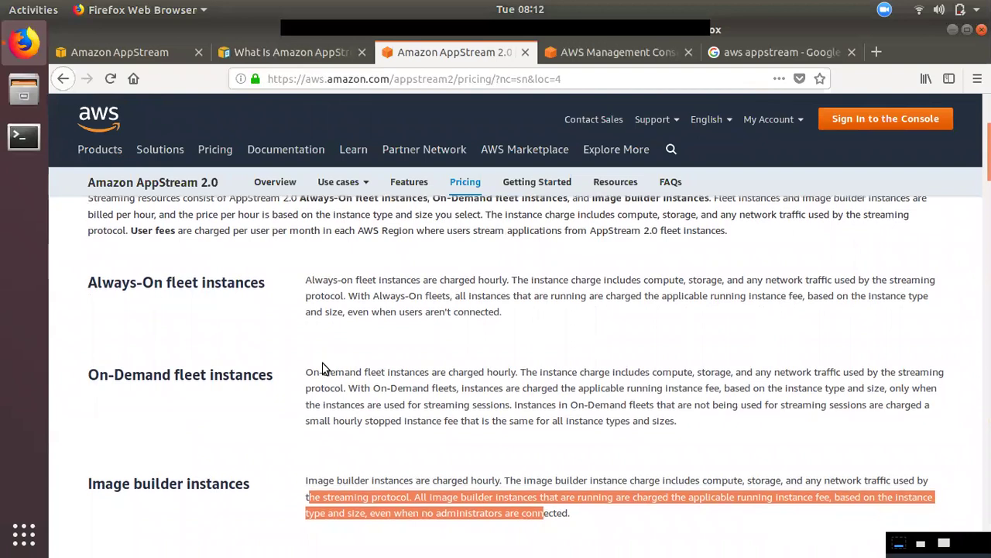
Read the fleet definition in the AppStream 2.0 developer guide, highlighting the note on instances required per user
click(553, 55)
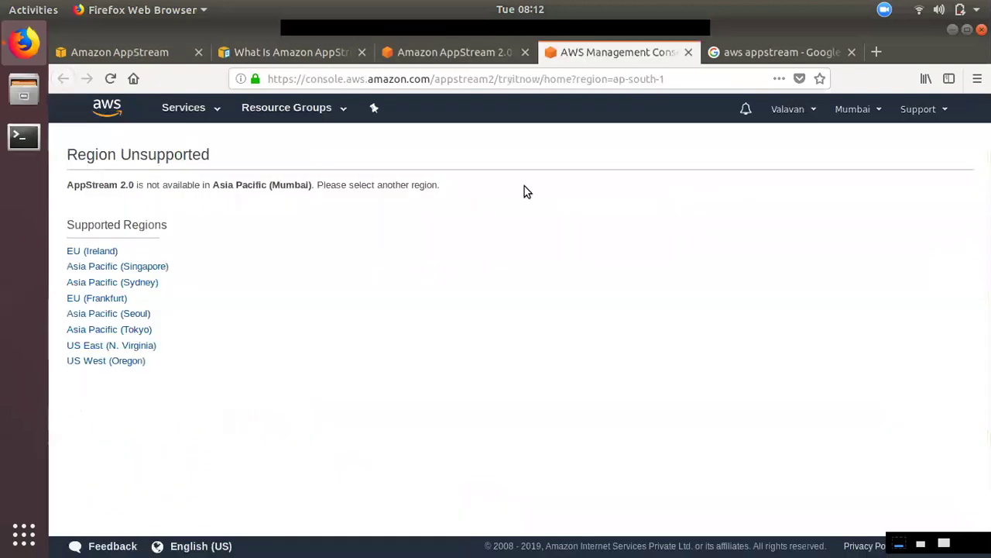
click(304, 55)
scroll(674, 482, down, 3)
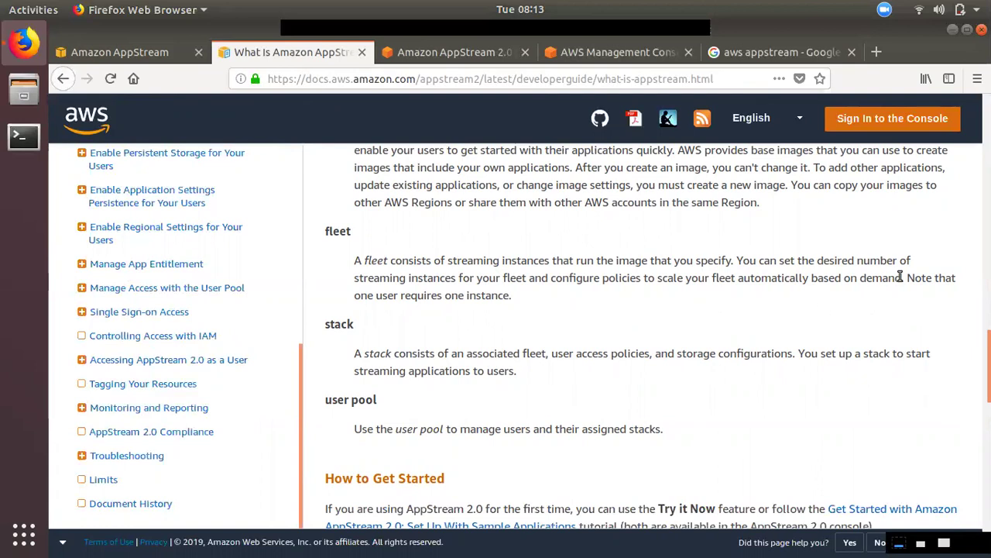
drag(356, 295, 483, 313)
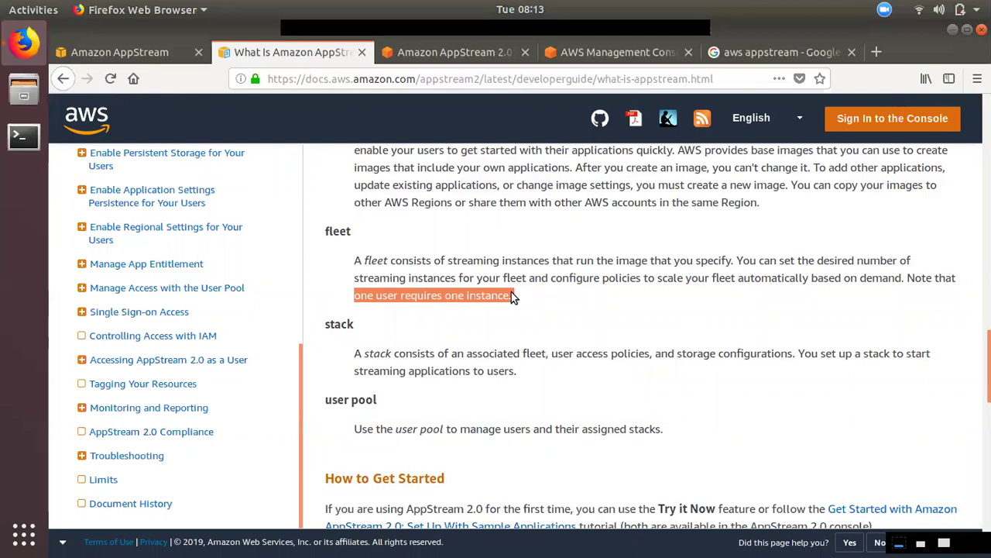
Return to the pricing page and examine how Always-On, On-Demand and image builder instances are charged
click(434, 56)
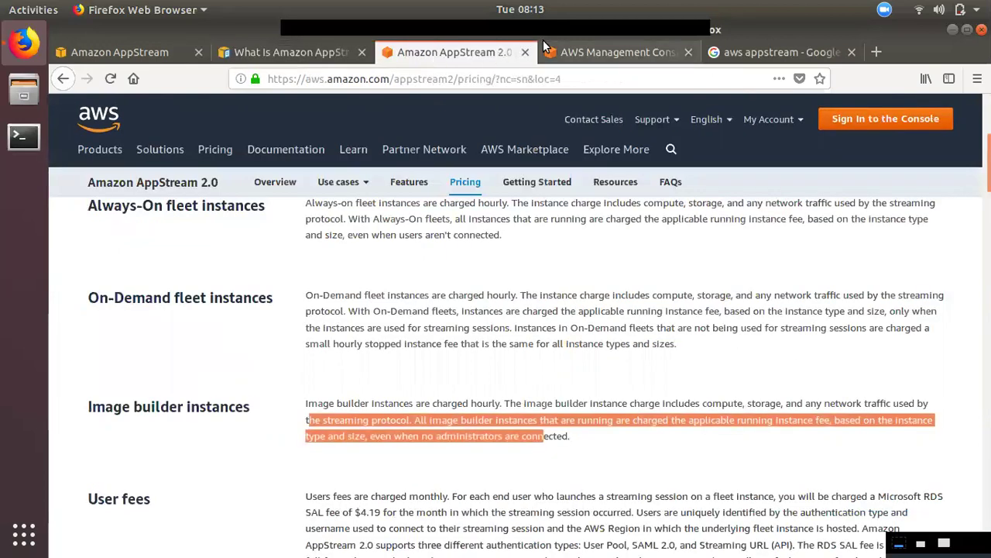
click(605, 53)
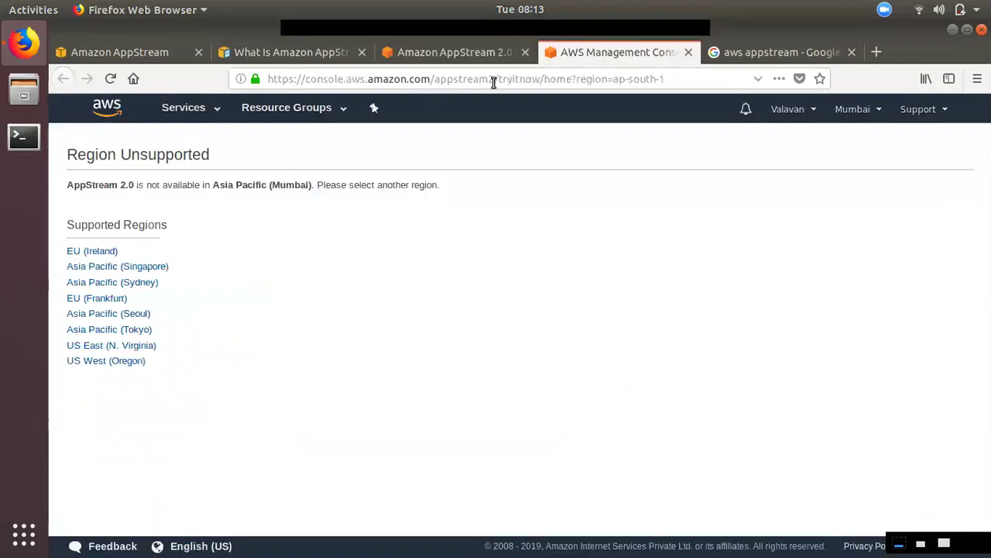
click(457, 51)
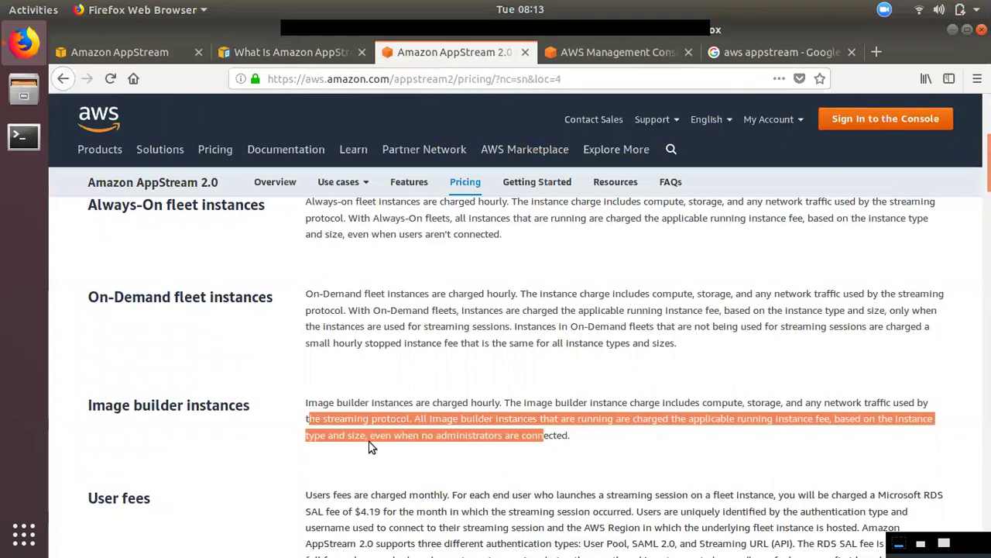
scroll(369, 447, up, 3)
drag(307, 279, 533, 317)
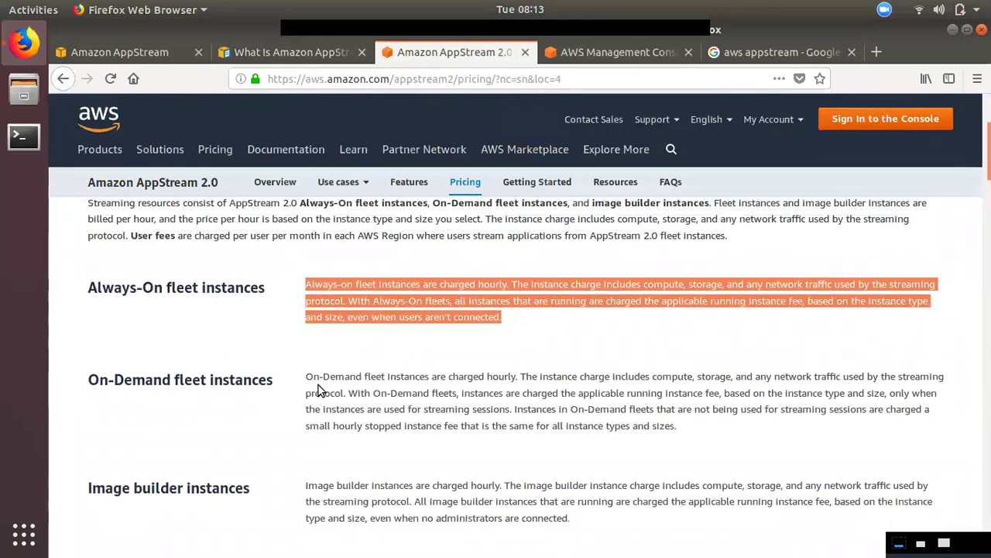
drag(306, 374, 687, 442)
click(685, 440)
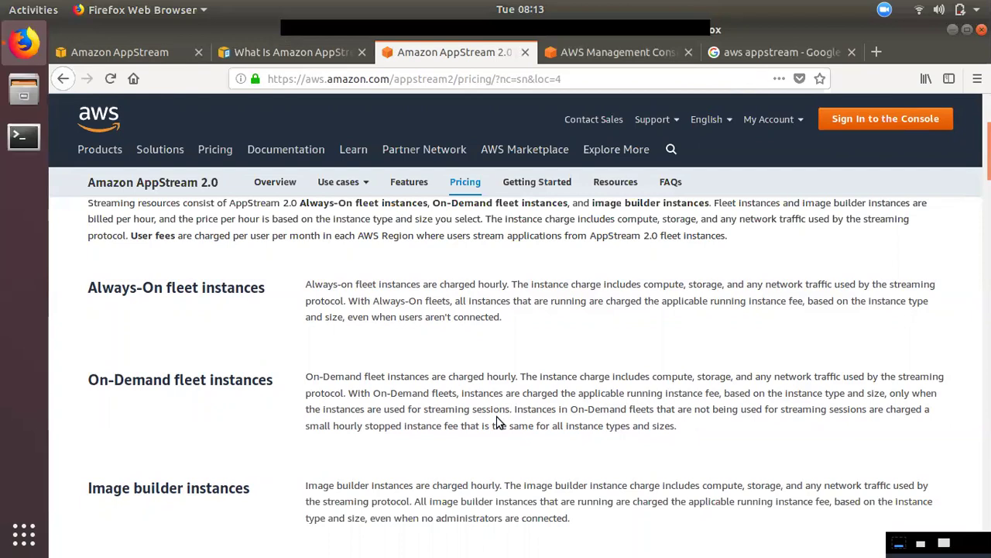
scroll(418, 393, down, 3)
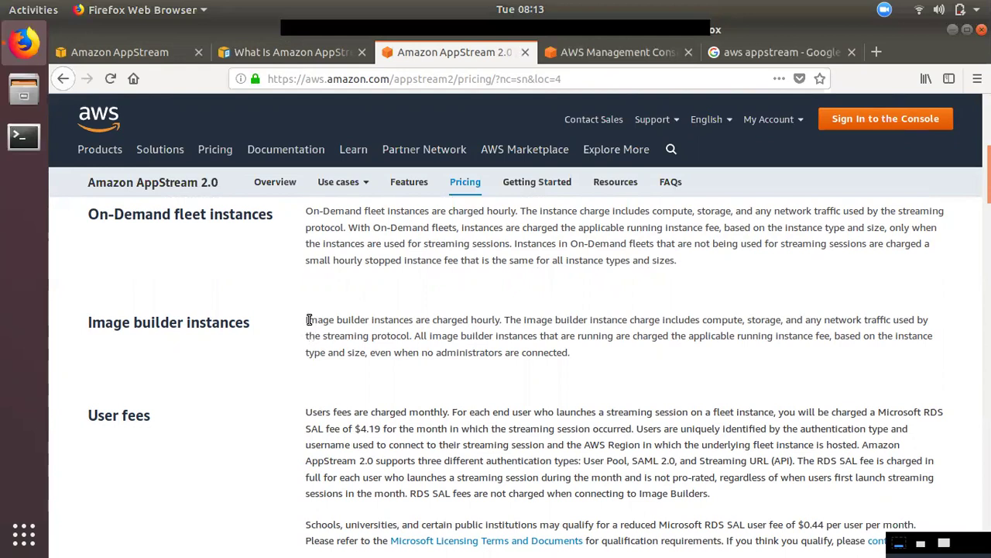
drag(315, 318, 604, 345)
Examine the monthly user fees, highlighting the standard fee and the reduced rate for schools, universities and public institutions
scroll(425, 458, down, 3)
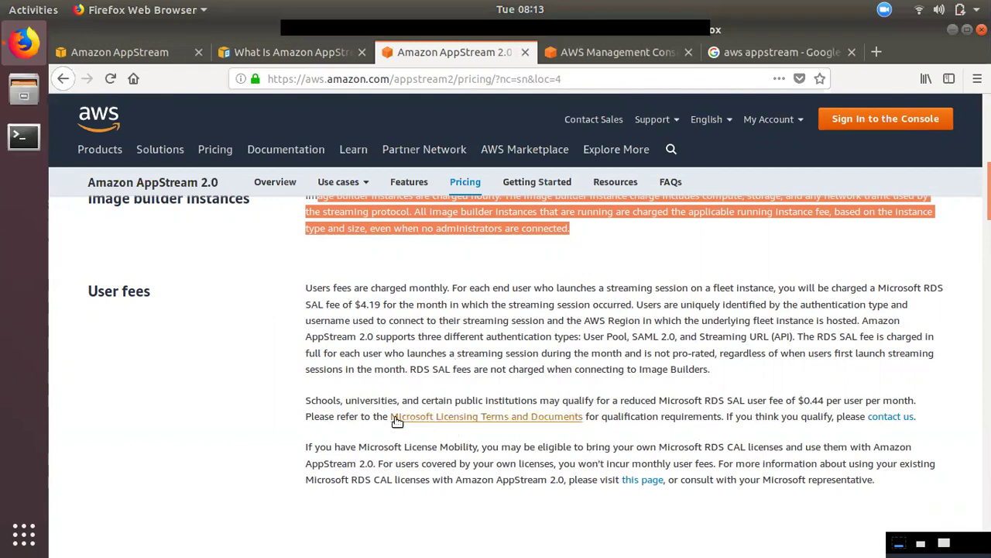
drag(351, 400, 527, 399)
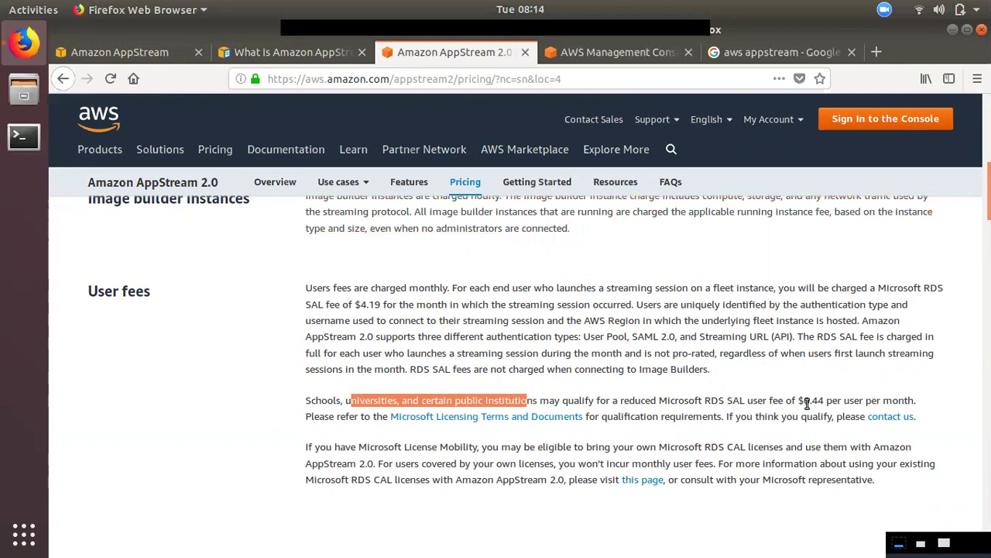
drag(806, 401, 824, 400)
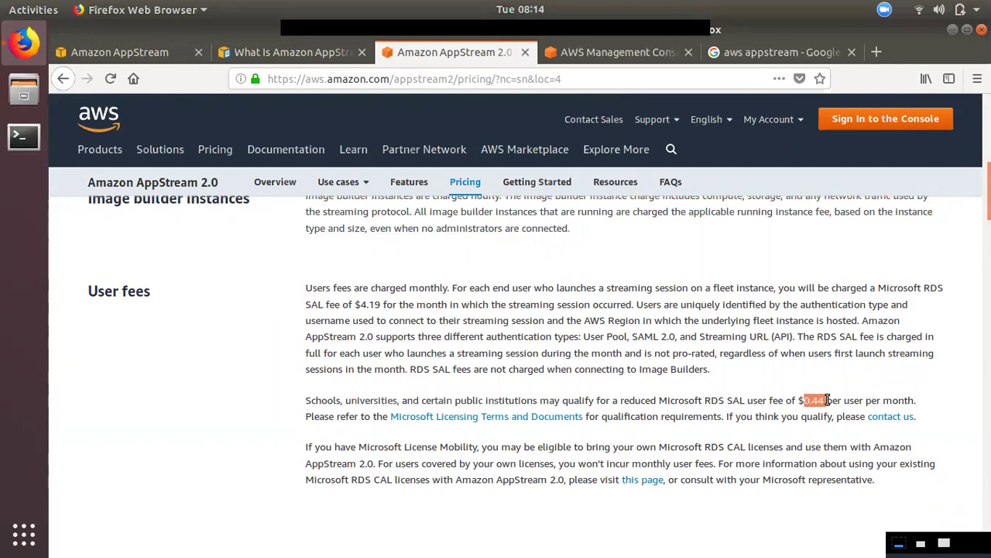
click(813, 413)
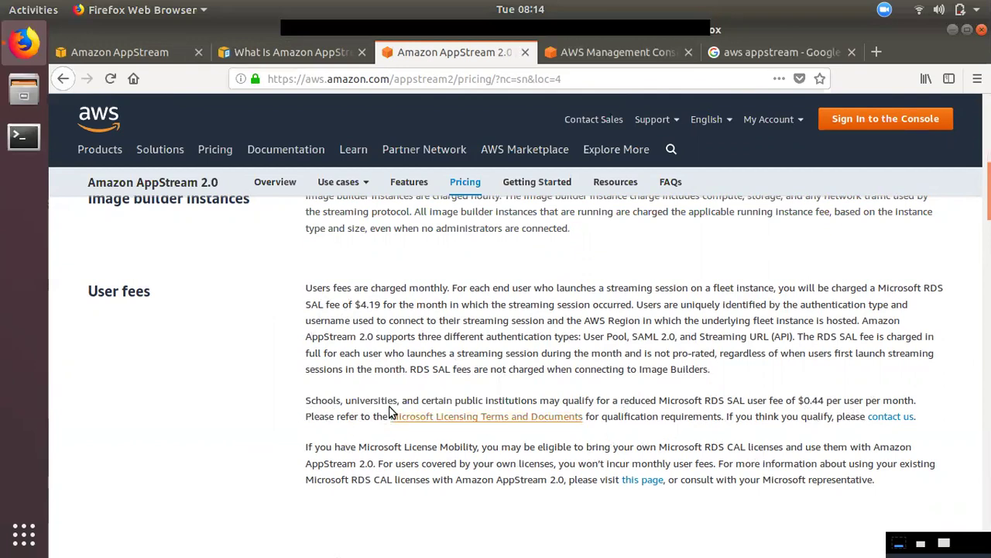
drag(707, 416, 302, 400)
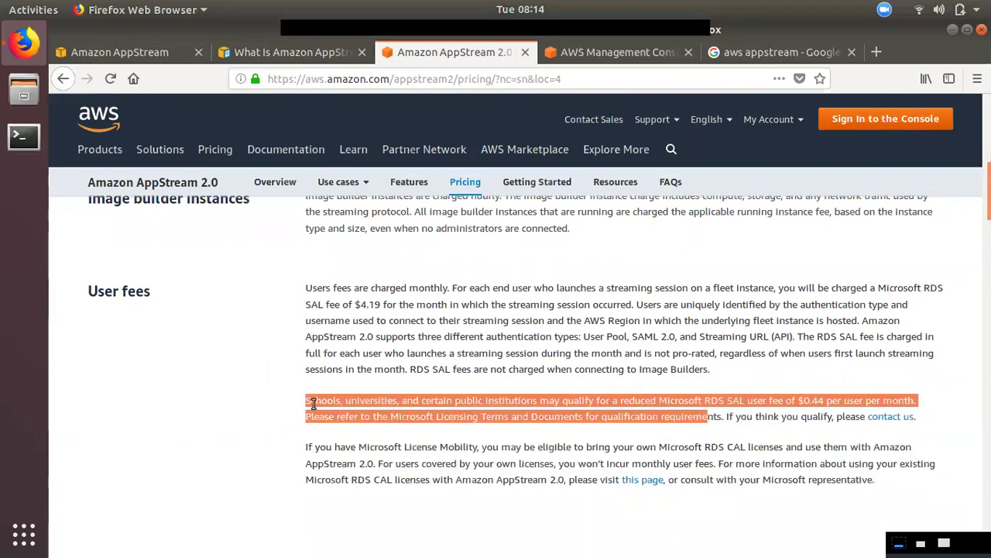
click(420, 279)
drag(357, 305, 380, 306)
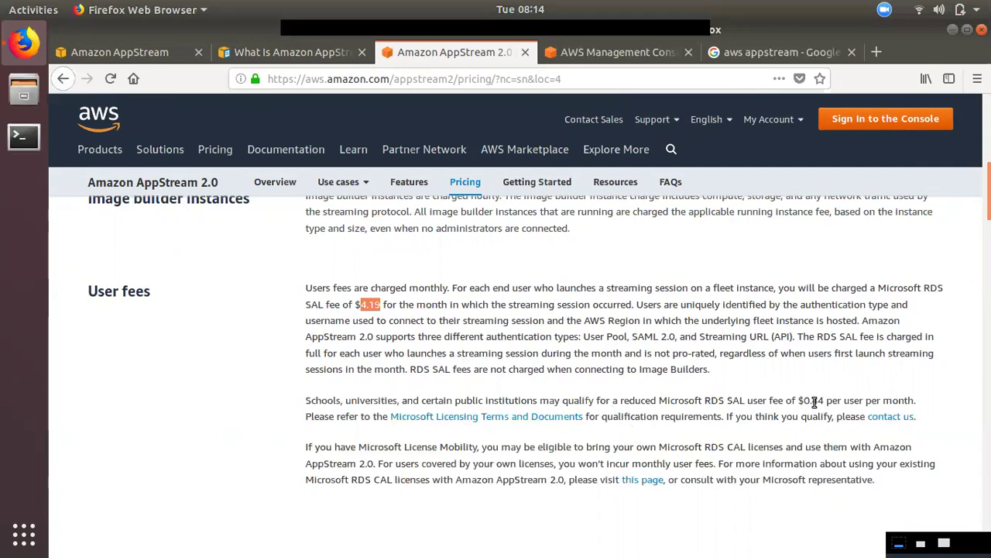
Review the pricing page again from the overview of how pricing works down to the user fees
scroll(651, 405, up, 3)
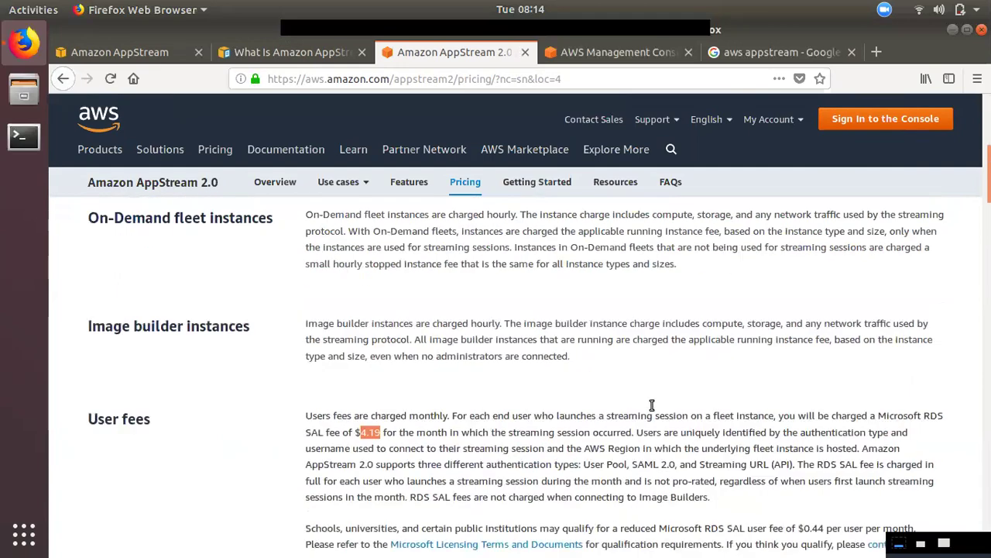
scroll(651, 405, up, 10)
mouse_move(371, 188)
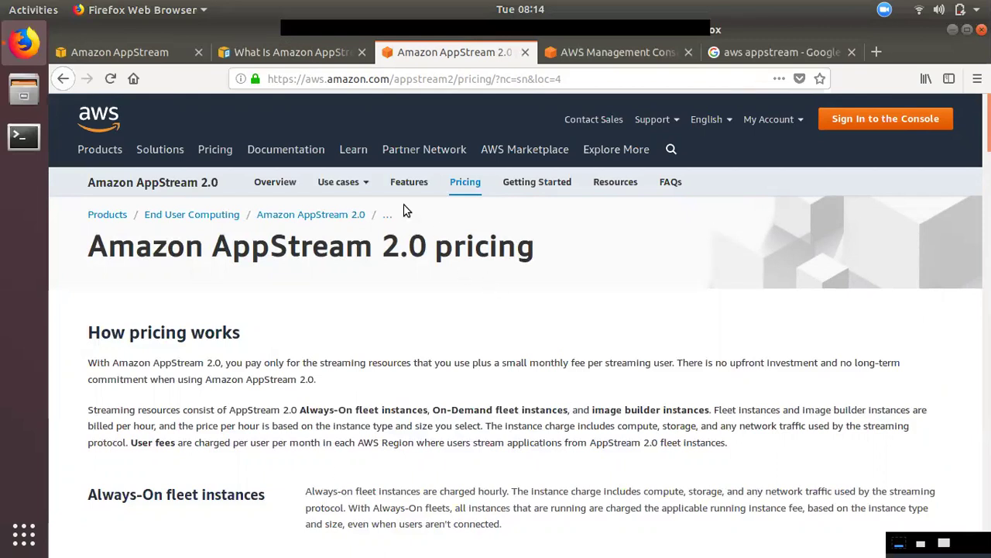
scroll(345, 394, down, 3)
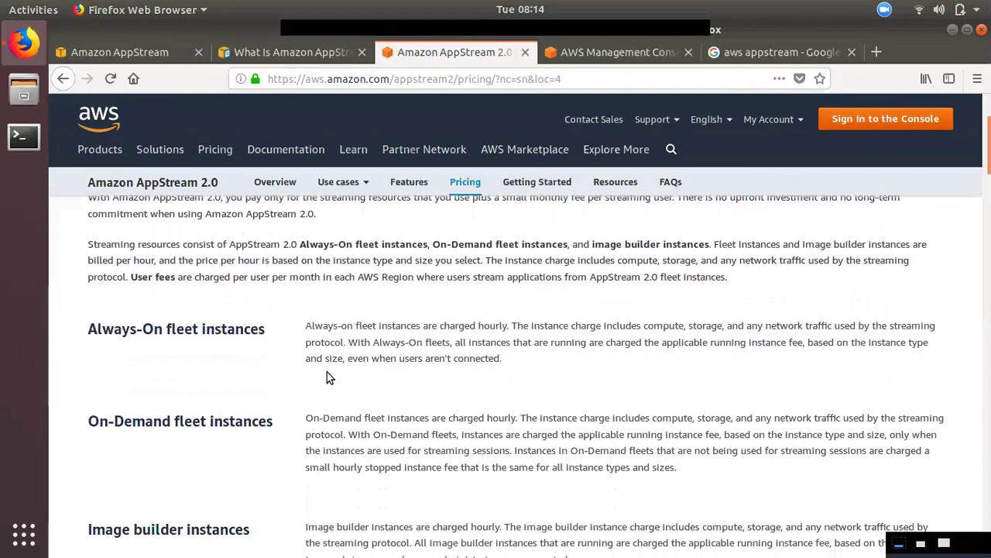
scroll(417, 400, down, 3)
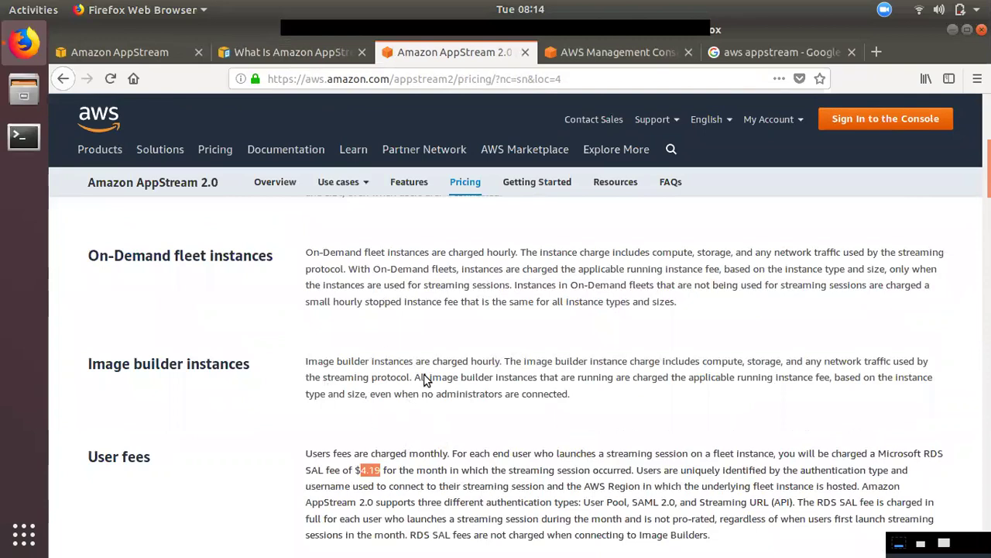
scroll(420, 407, down, 2)
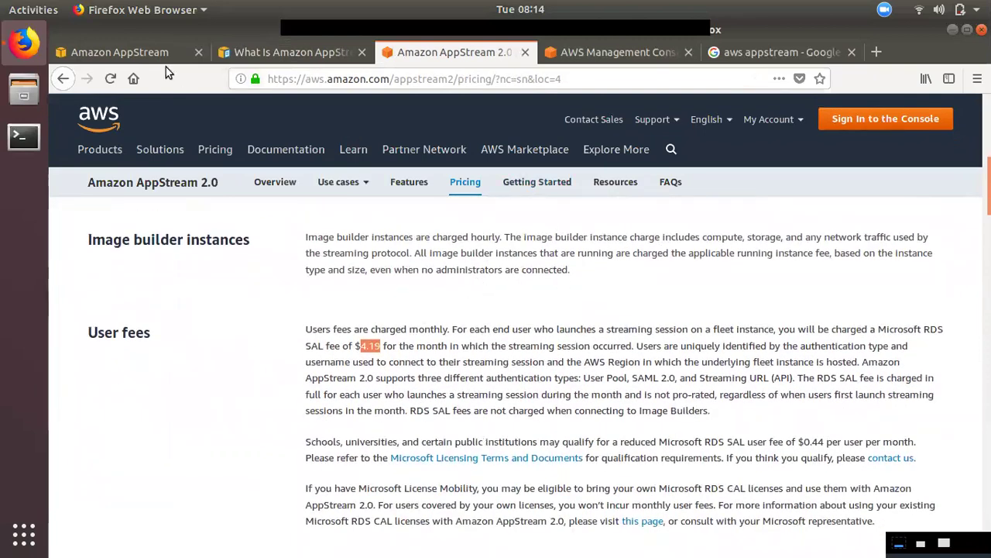
Look over the directory configs and usage reports pages in the AppStream console, and return to the stacks list
click(147, 53)
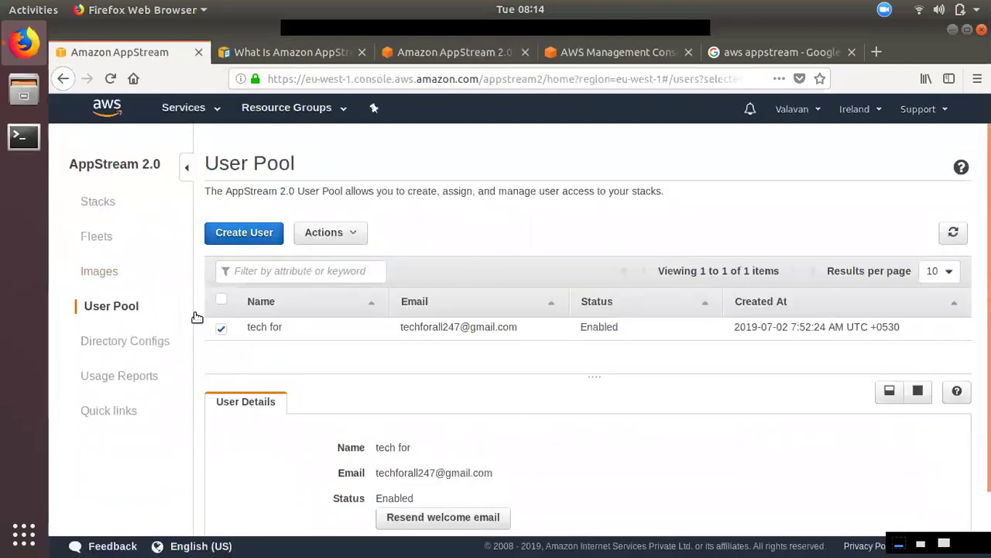
click(128, 345)
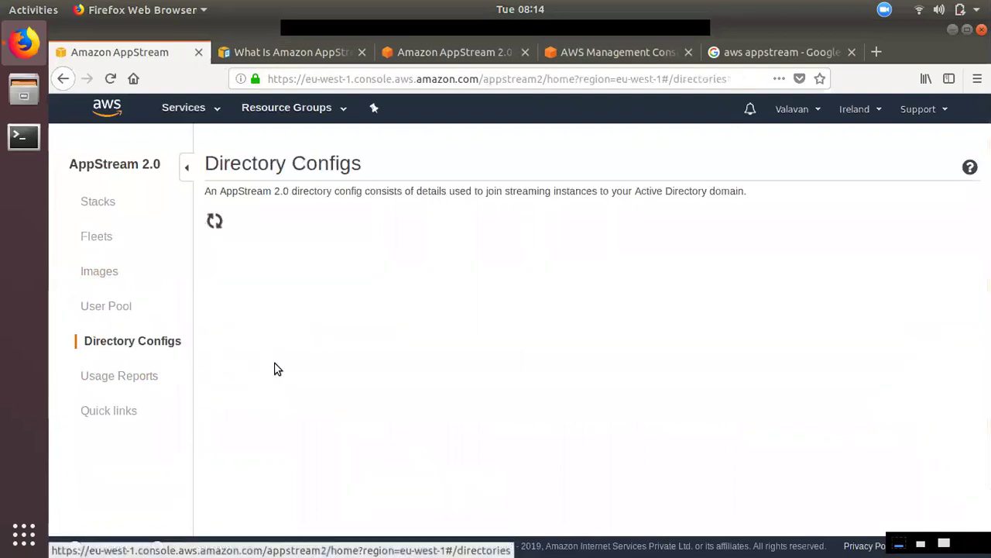
click(136, 381)
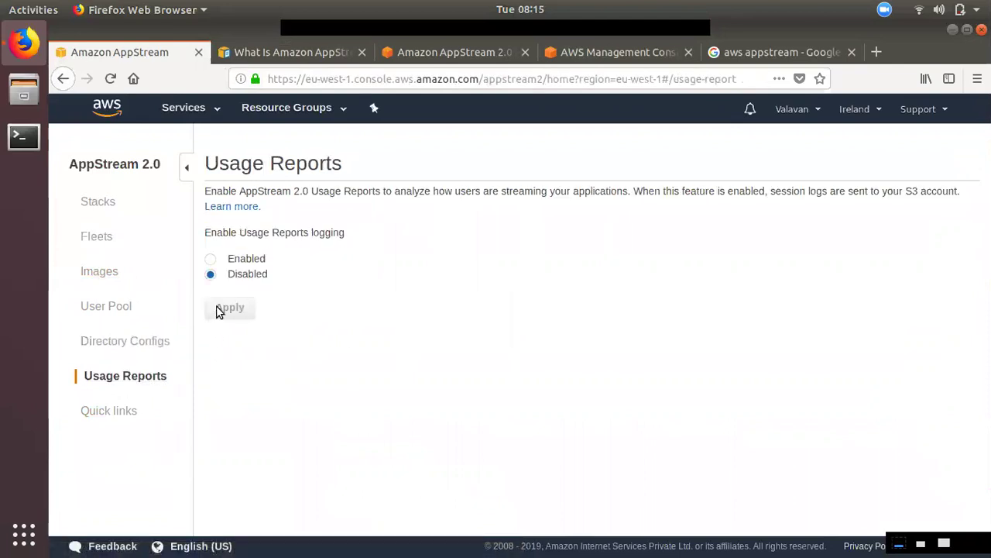
click(114, 204)
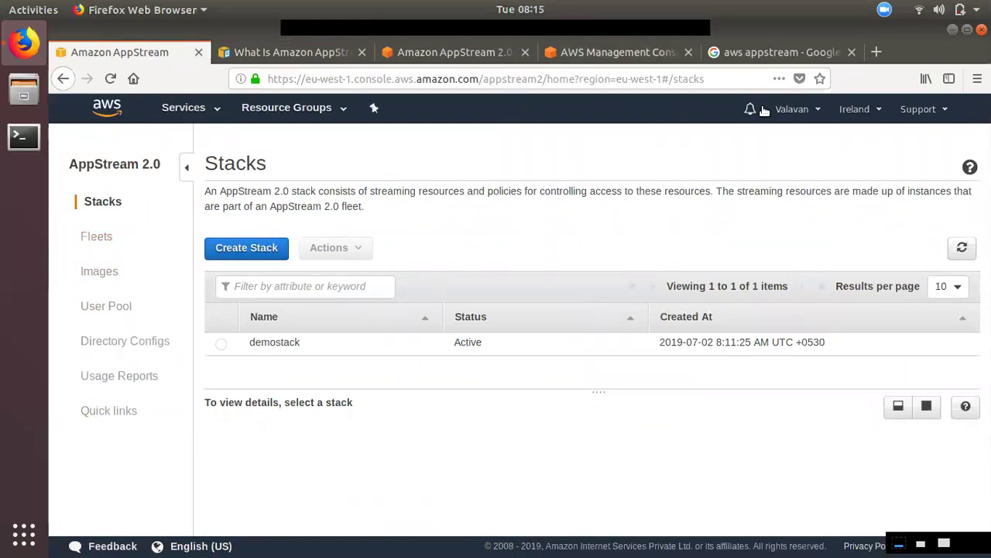
Show the AppStream 2.0 image preview in the Google results and open the Zoom menu
click(771, 54)
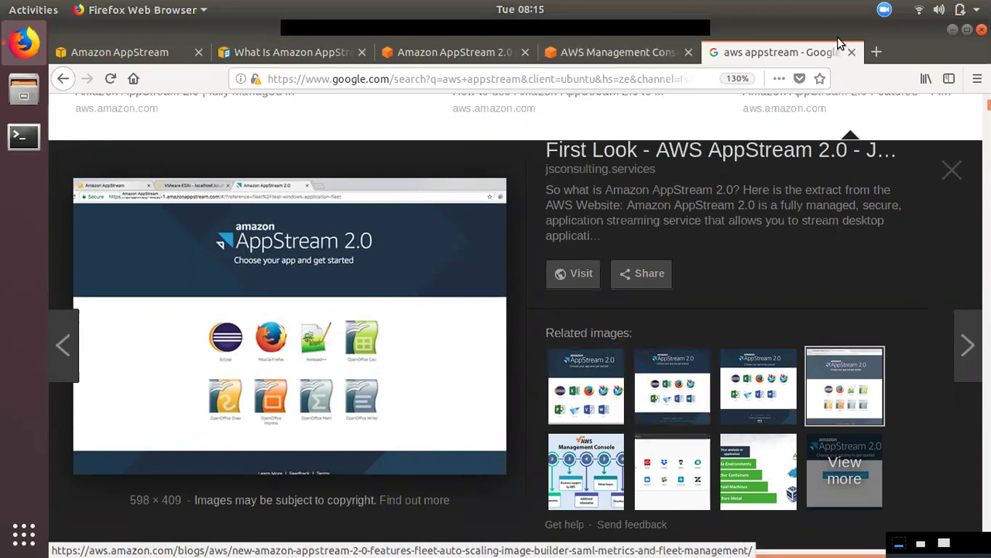
click(885, 10)
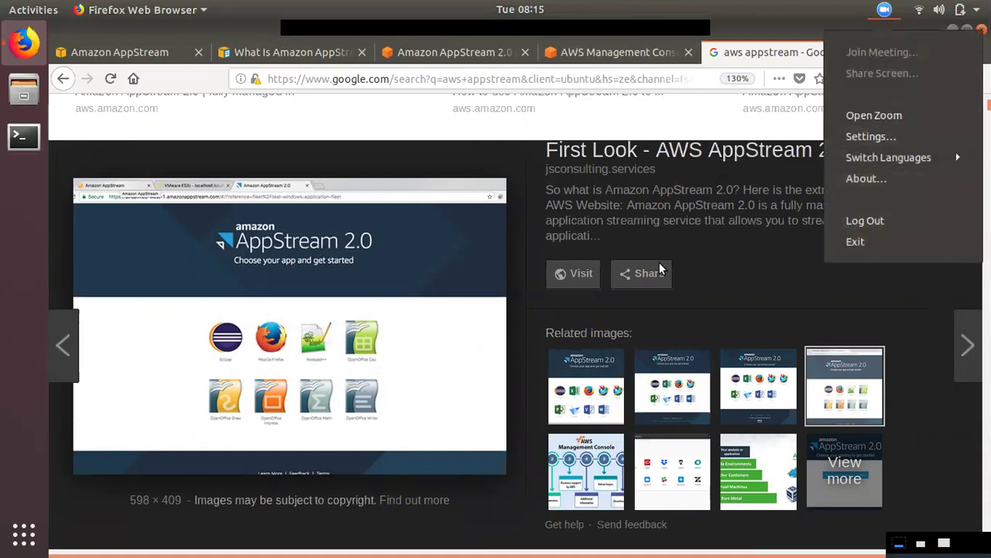